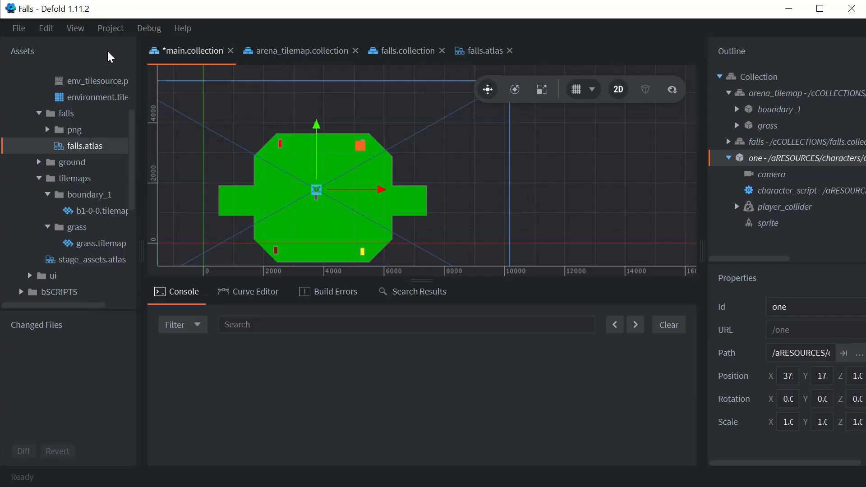
Step: Build and run the game to check the arena and the falls, and close the game window
{"action": "key", "text": "ctrl+b"}
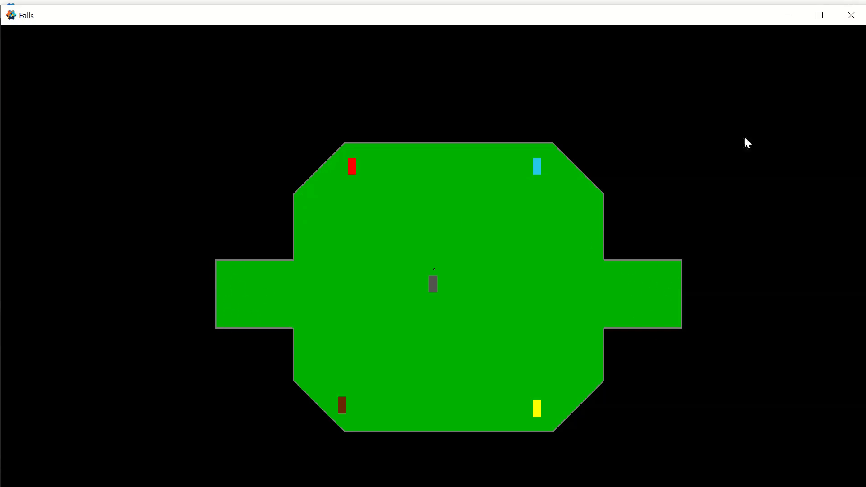
{"action": "left_click", "coordinate": [853, 22]}
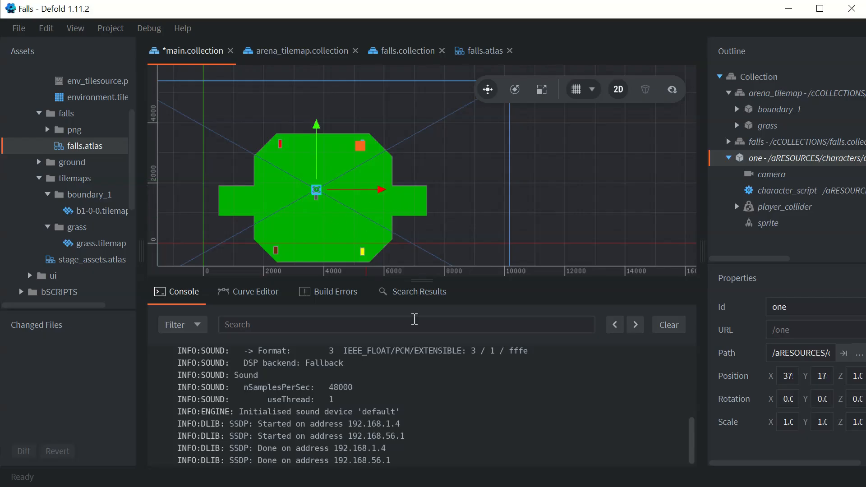
Step: Switch to Blender and, in Object Mode, hide the falls object from both the viewport and renders
{"action": "key", "text": "alt+Tab"}
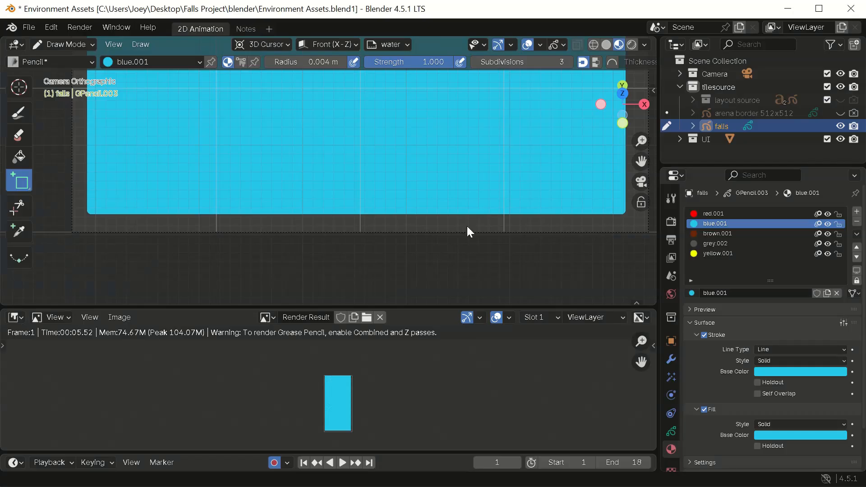
{"action": "middle_click_drag", "start_coordinate": [407, 228], "coordinate": [406, 228]}
{"action": "scroll", "coordinate": [407, 227], "scroll_direction": "down", "scroll_amount": 2}
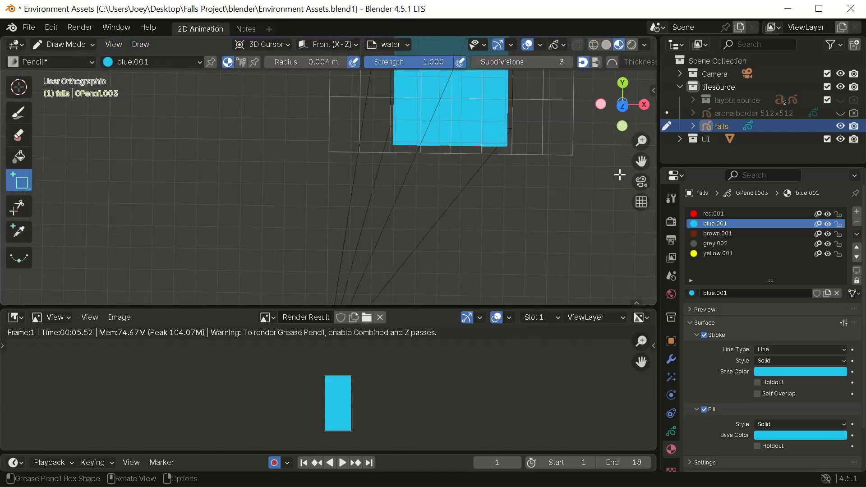
{"action": "left_click", "coordinate": [636, 187]}
{"action": "scroll", "coordinate": [444, 168], "scroll_direction": "down", "scroll_amount": 4}
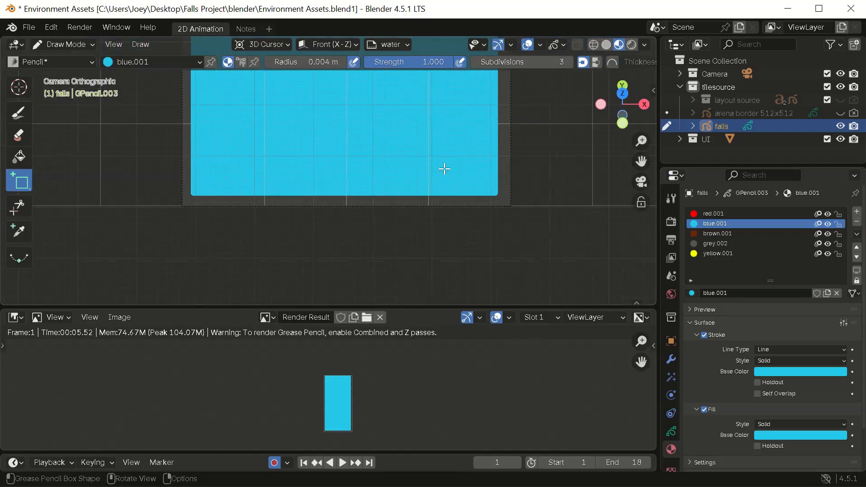
{"action": "left_click_drag", "start_coordinate": [641, 161], "coordinate": [631, 278]}
{"action": "scroll", "coordinate": [433, 189], "scroll_direction": "down", "scroll_amount": 2}
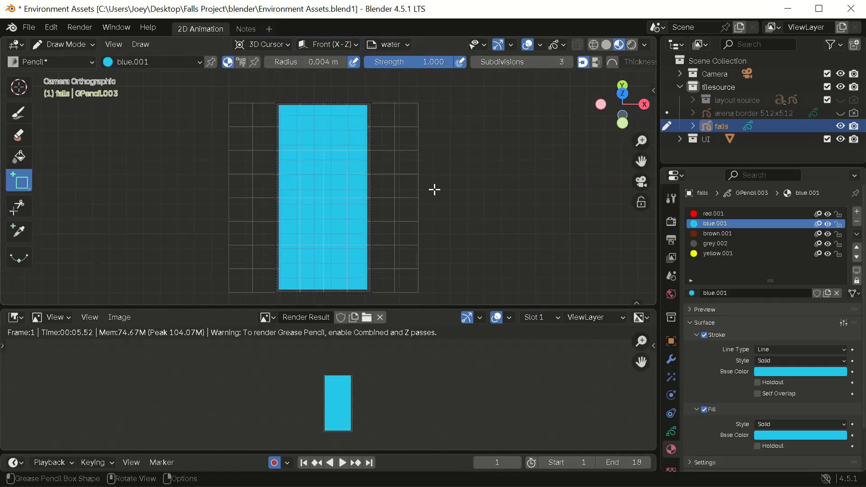
{"action": "left_click", "coordinate": [72, 48]}
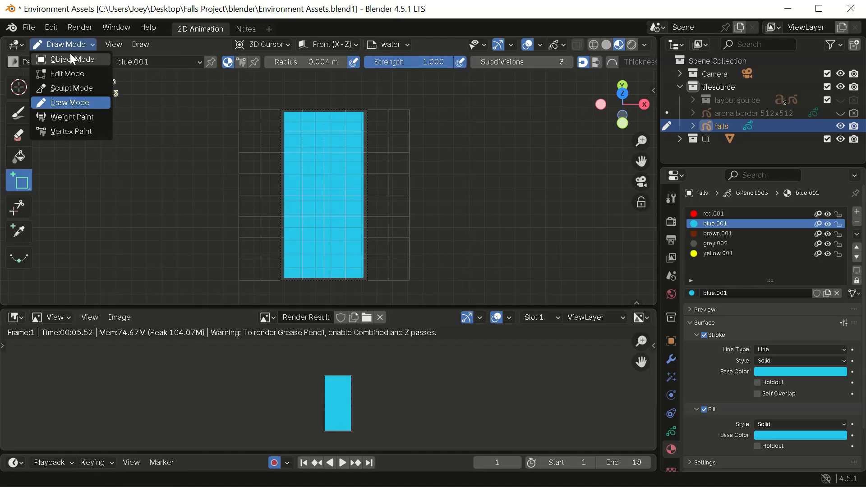
{"action": "left_click", "coordinate": [70, 56]}
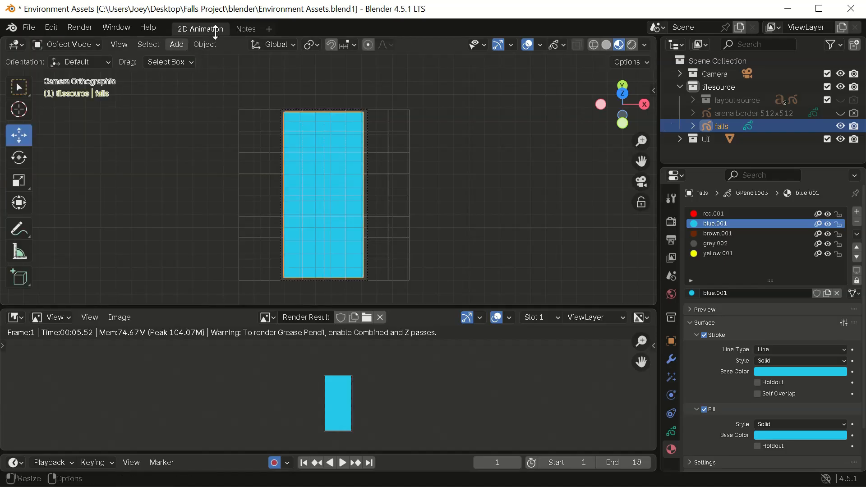
{"action": "left_click", "coordinate": [853, 127]}
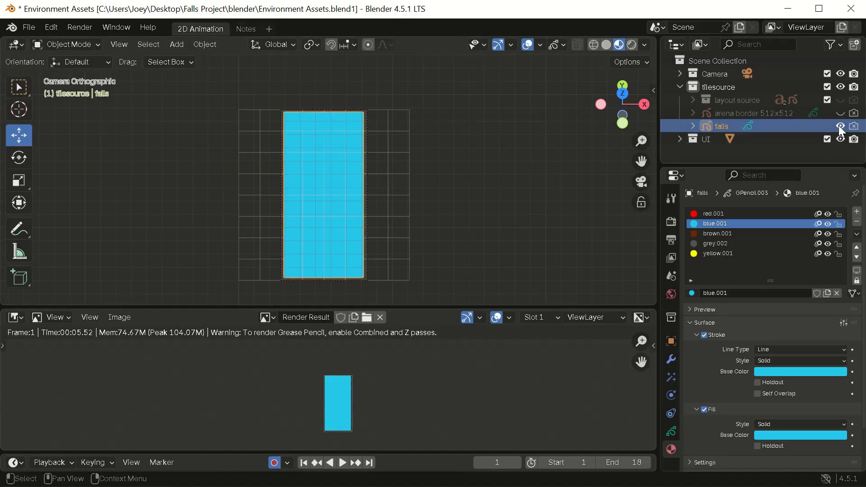
{"action": "left_click", "coordinate": [840, 127]}
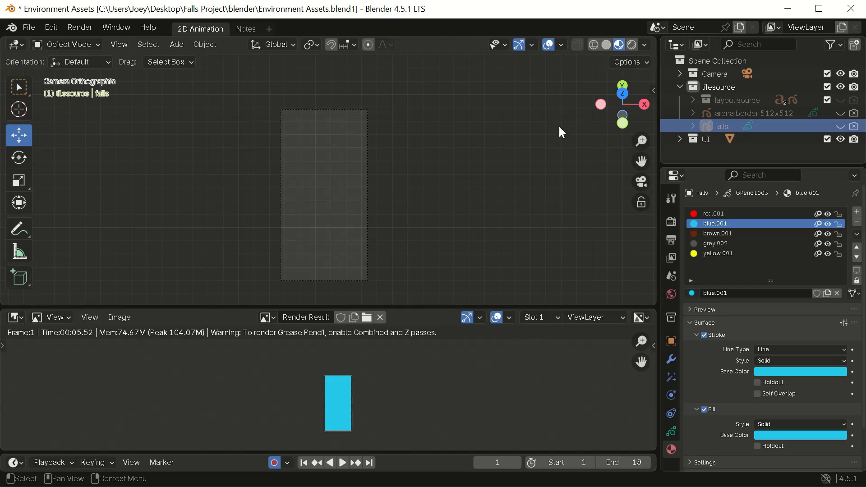
Step: Add a blank Grease Pencil object to the tilesource collection
{"action": "left_click", "coordinate": [177, 45]}
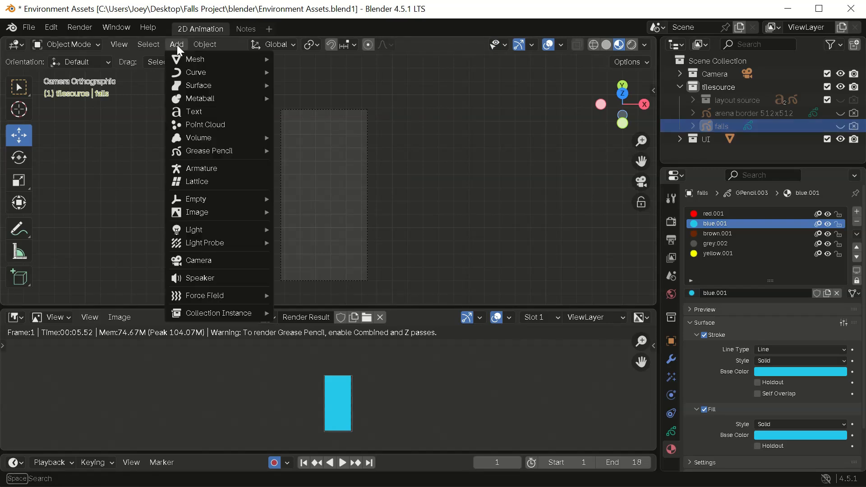
{"action": "mouse_move", "coordinate": [194, 59]}
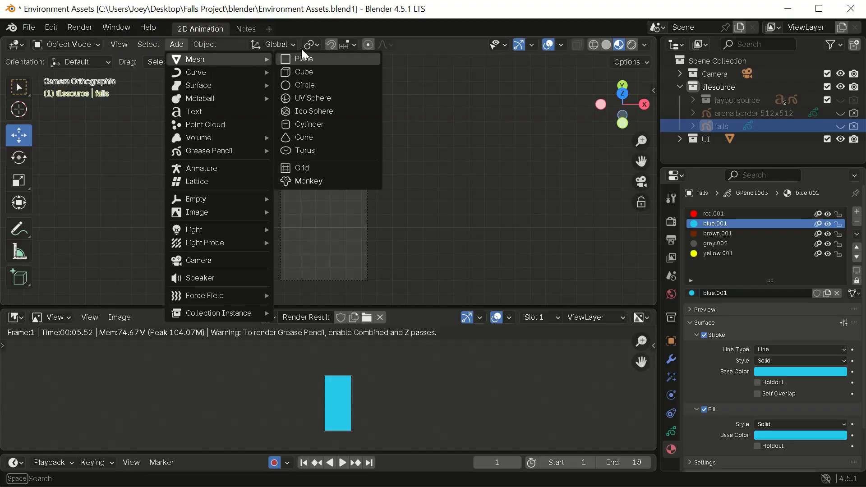
{"action": "mouse_move", "coordinate": [210, 153]}
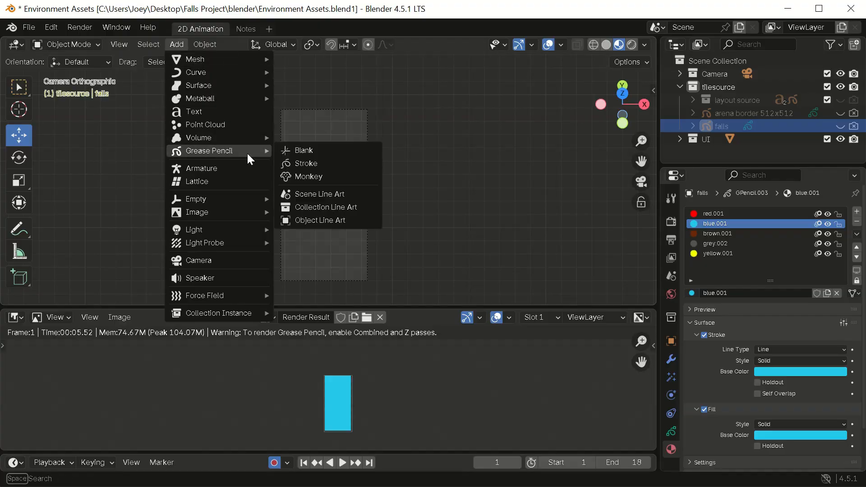
{"action": "left_click", "coordinate": [289, 154]}
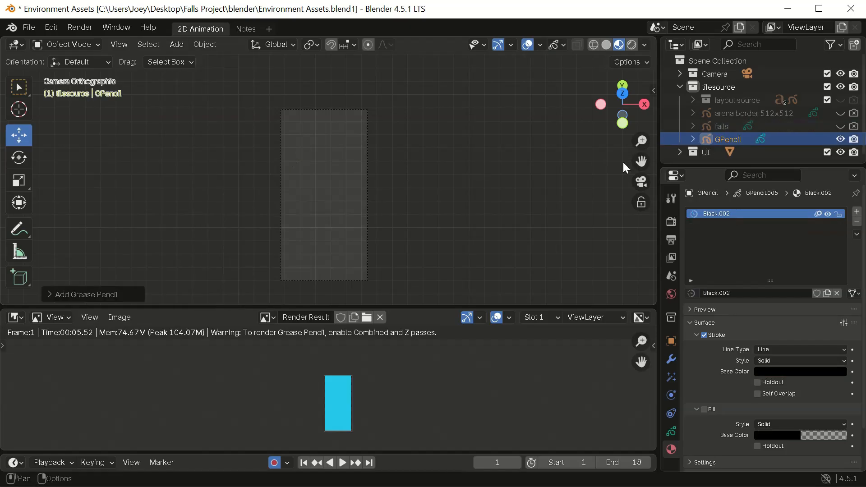
Step: Rename the falls object as "falls 128x256" to match its render resolution
{"action": "left_click", "coordinate": [723, 126]}
{"action": "left_click", "coordinate": [669, 224]}
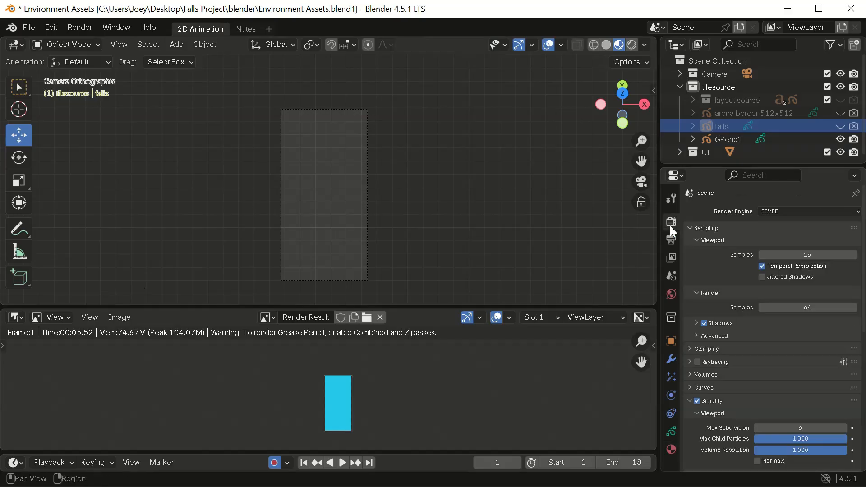
{"action": "left_click", "coordinate": [668, 243]}
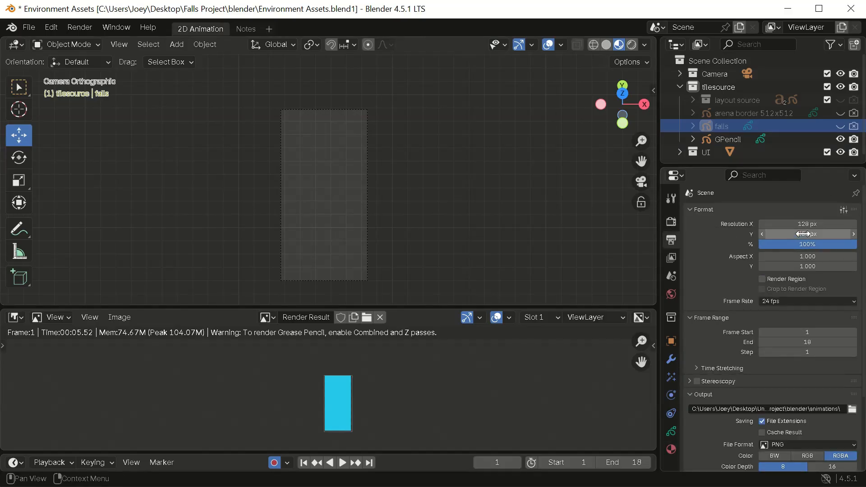
{"action": "double_click", "coordinate": [718, 126]}
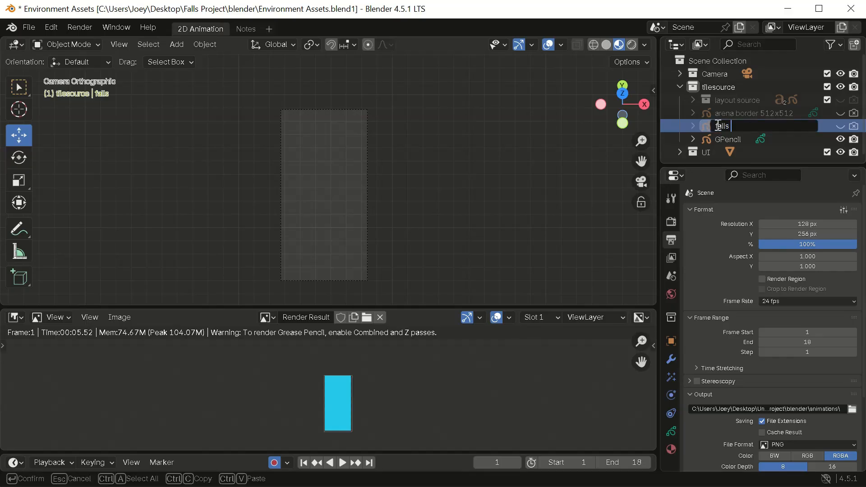
{"action": "type", "text": "128x256"}
{"action": "key", "text": "Return"}
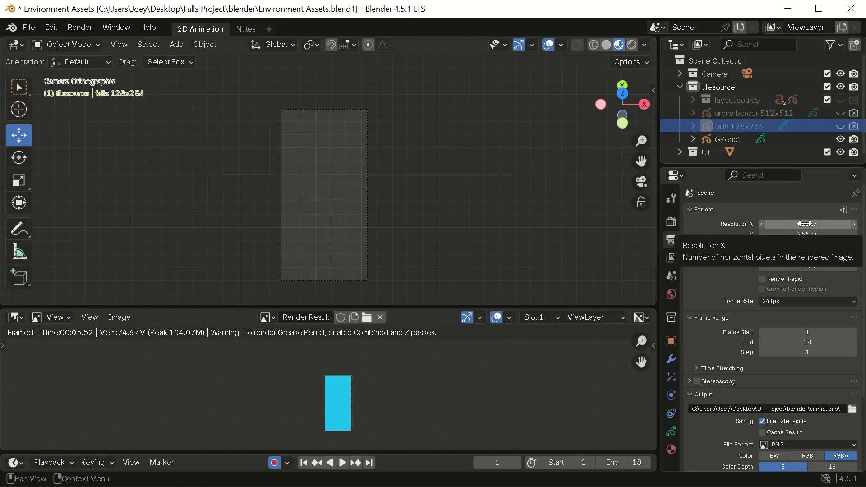
Step: Select the new Grease Pencil object and set the output resolution to 381 px by 381 px
{"action": "left_click", "coordinate": [735, 112]}
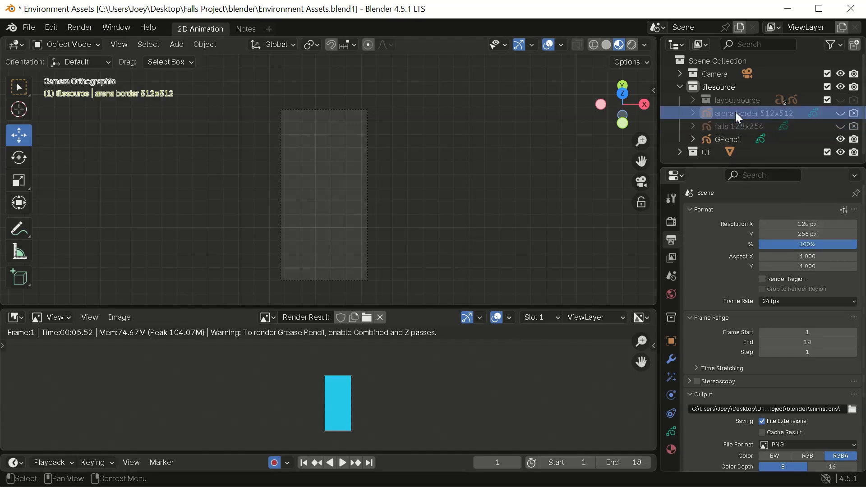
{"action": "left_click", "coordinate": [731, 125]}
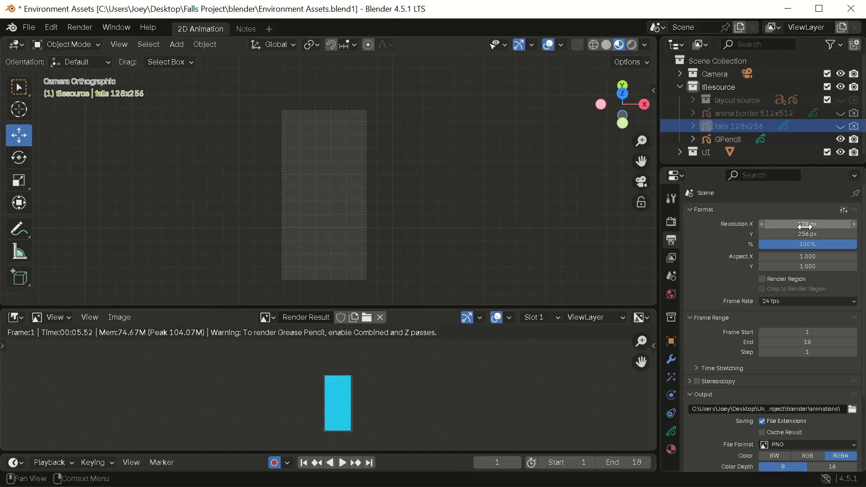
{"action": "left_click", "coordinate": [729, 140]}
{"action": "left_click", "coordinate": [800, 224]}
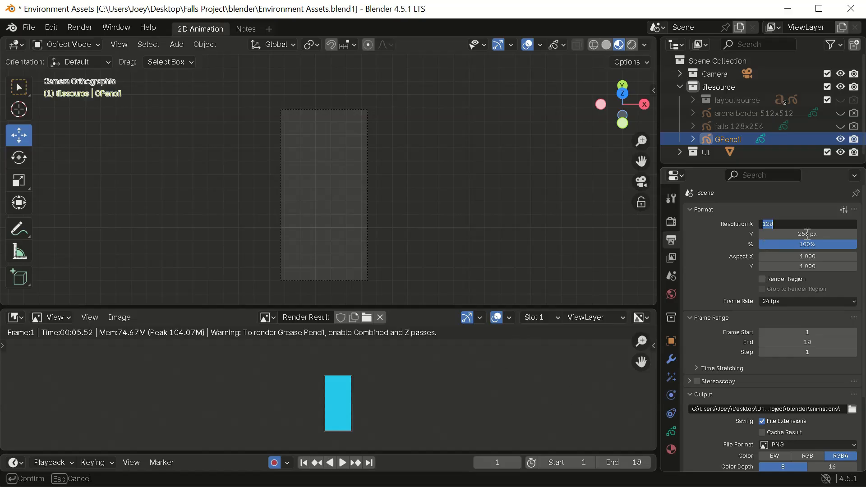
{"action": "type", "text": "381"}
{"action": "key", "text": "Tab"}
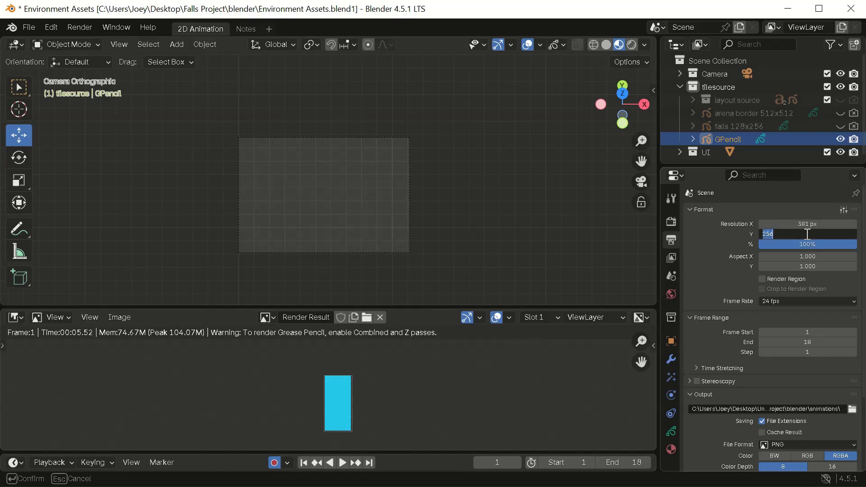
{"action": "type", "text": "381"}
{"action": "key", "text": "Return"}
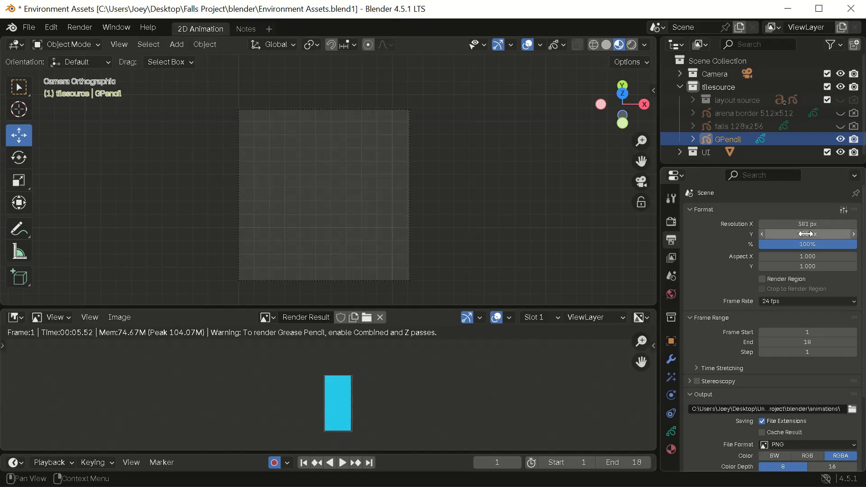
Step: Rename the new Grease Pencil object as "base 381x381"
{"action": "double_click", "coordinate": [727, 140]}
{"action": "type", "text": "base"}
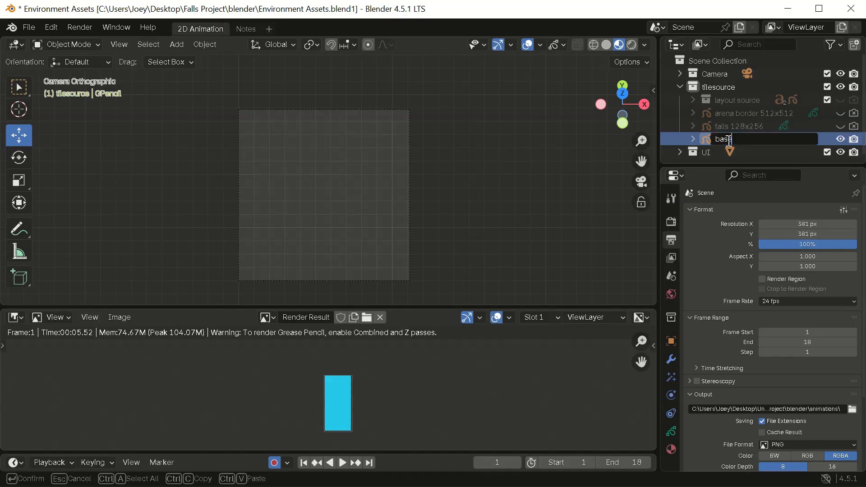
{"action": "type", "text": " 381x381"}
{"action": "key", "text": "Return"}
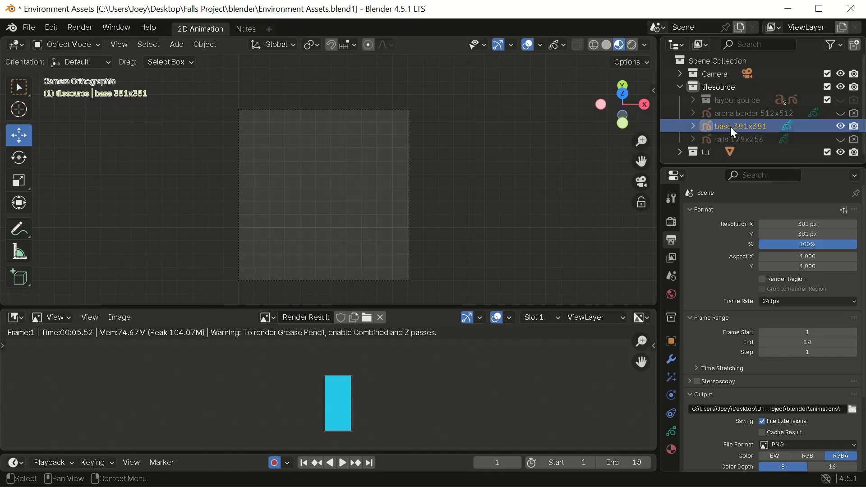
{"action": "double_click", "coordinate": [730, 126]}
{"action": "key", "text": "Home"}
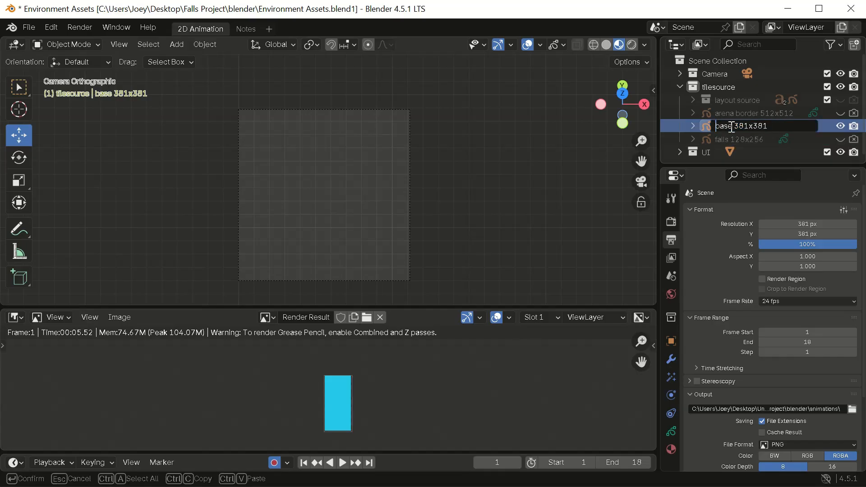
{"action": "key", "text": "Return"}
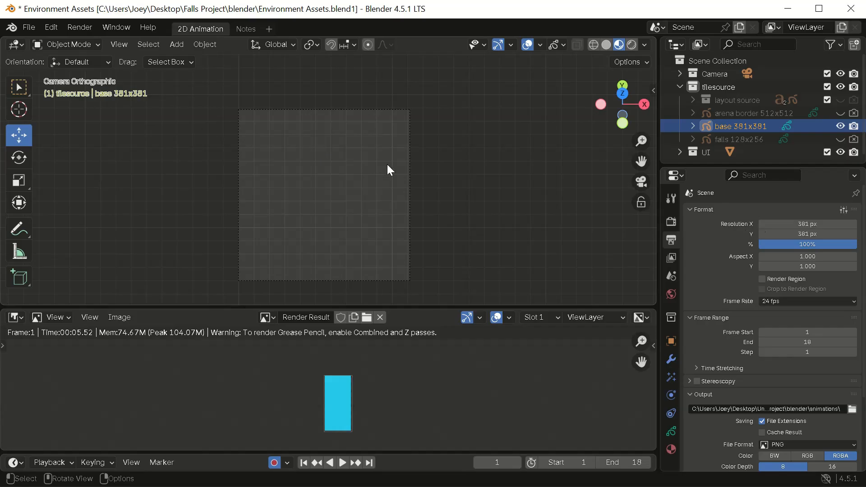
Step: Put the base 381x381 object in Draw Mode and set its material's stroke base color to red #C93031FF
{"action": "left_click", "coordinate": [99, 44]}
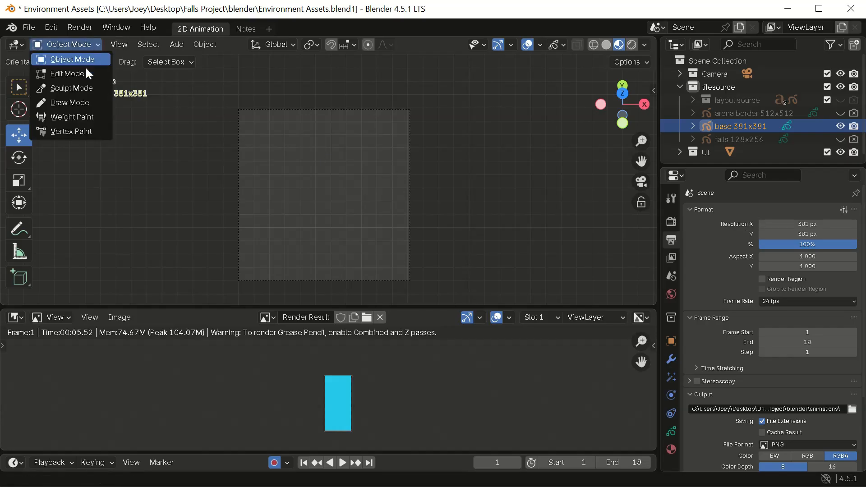
{"action": "left_click", "coordinate": [75, 103]}
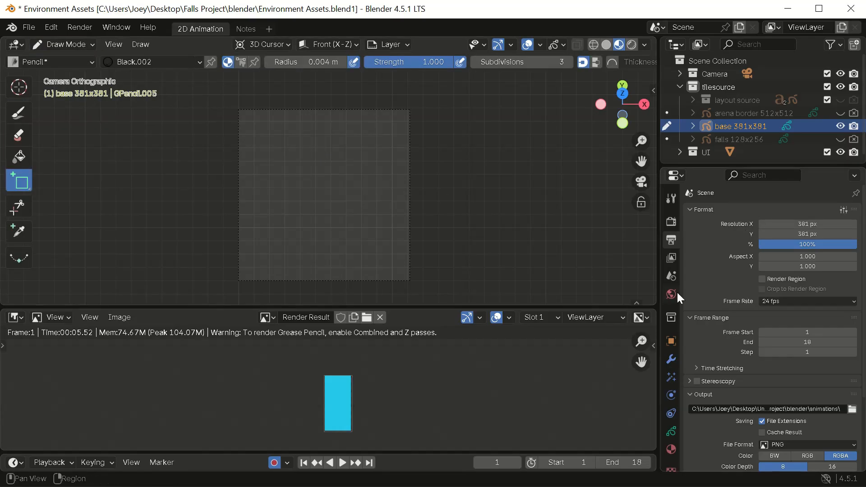
{"action": "left_click", "coordinate": [671, 434]}
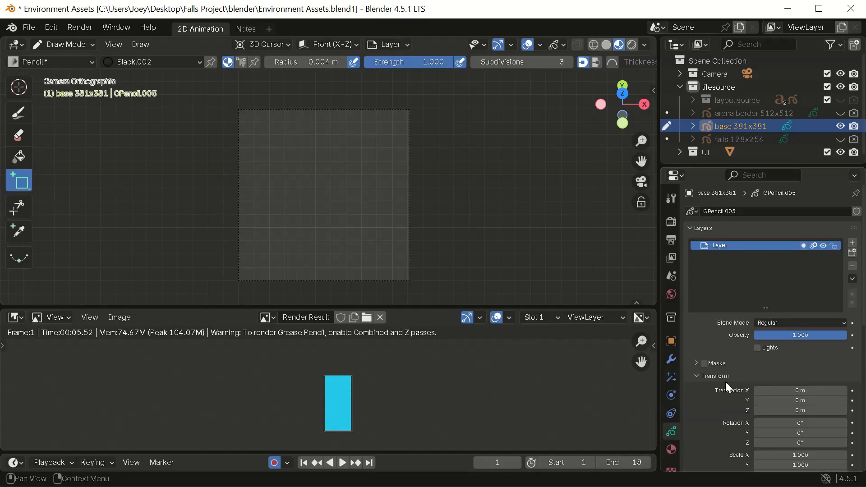
{"action": "left_click", "coordinate": [670, 450]}
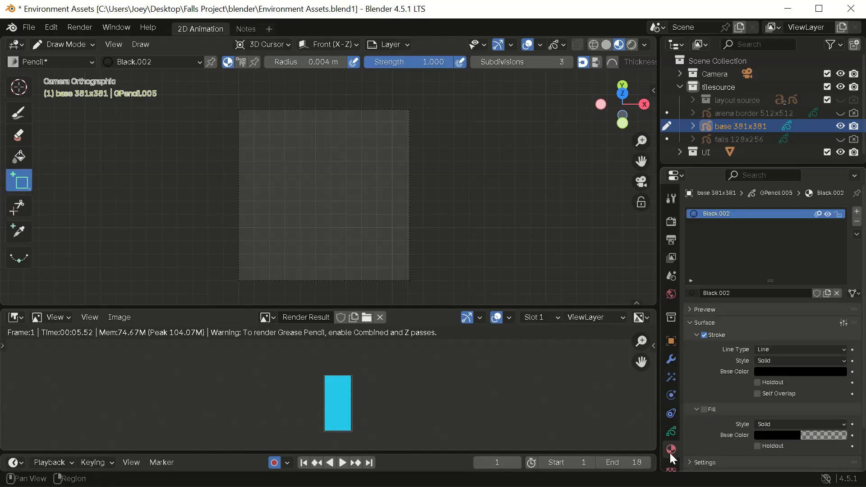
{"action": "left_click", "coordinate": [796, 373]}
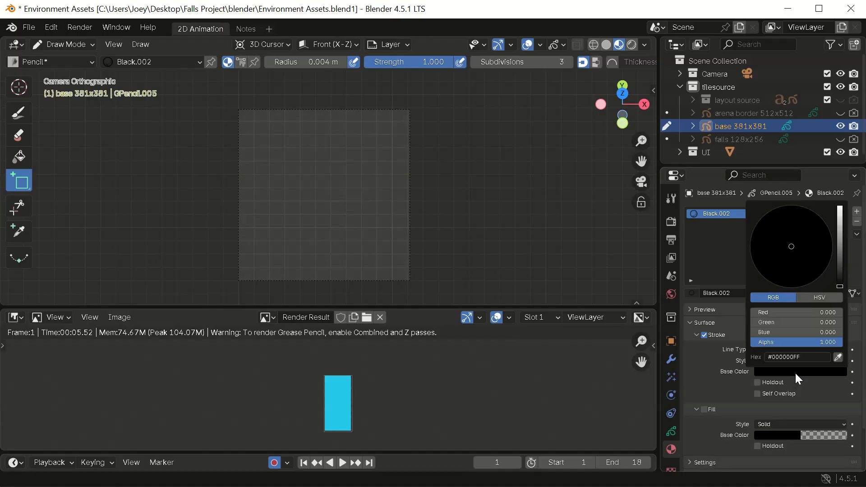
{"action": "left_click", "coordinate": [837, 222]}
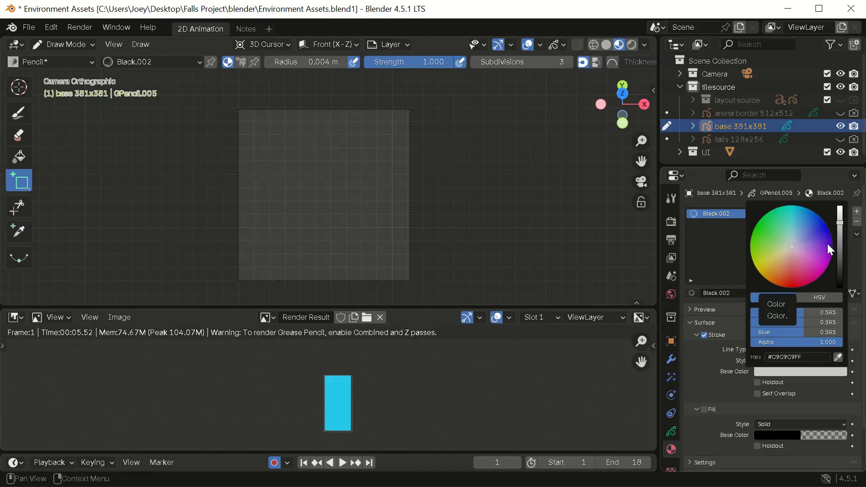
{"action": "left_click", "coordinate": [792, 283]}
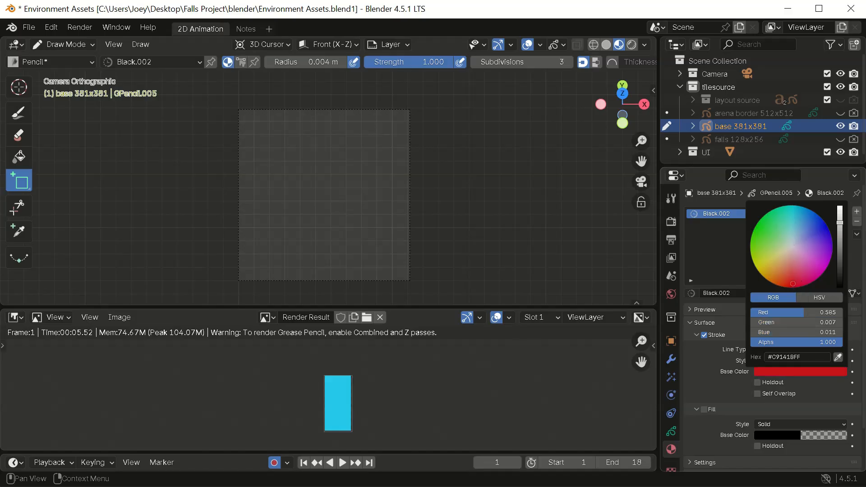
{"action": "left_click_drag", "start_coordinate": [793, 283], "coordinate": [792, 278]}
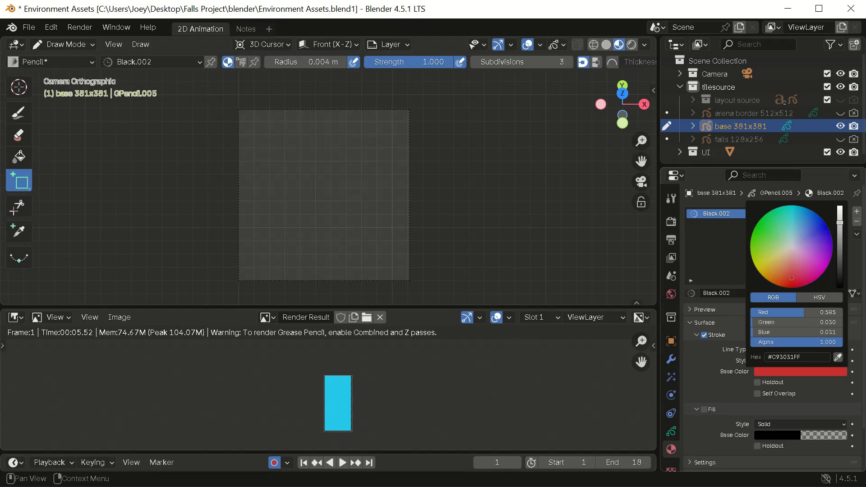
Step: Darken and desaturate the material's stroke base color to the muted red #744C4DFF
{"action": "left_click_drag", "start_coordinate": [839, 222], "coordinate": [839, 233]}
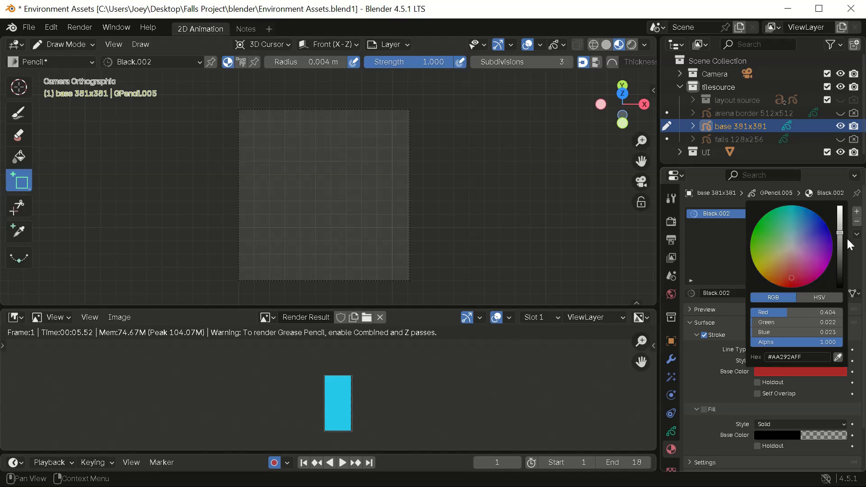
{"action": "left_click", "coordinate": [839, 244]}
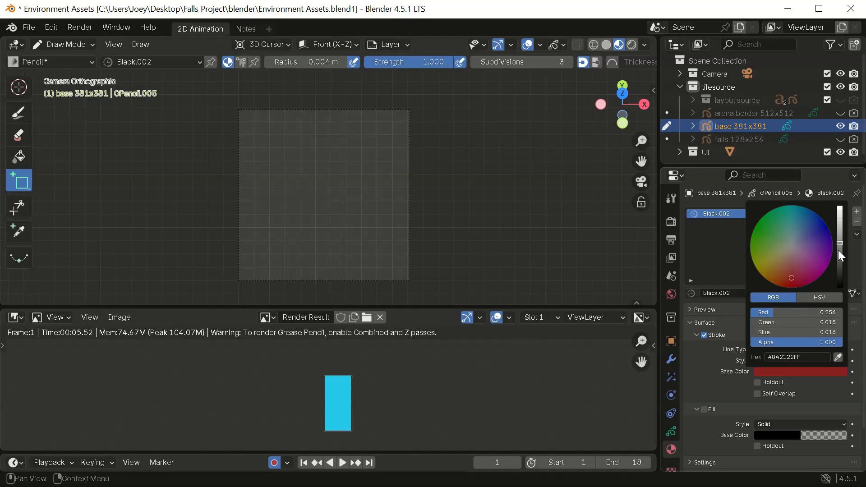
{"action": "left_click", "coordinate": [839, 250]}
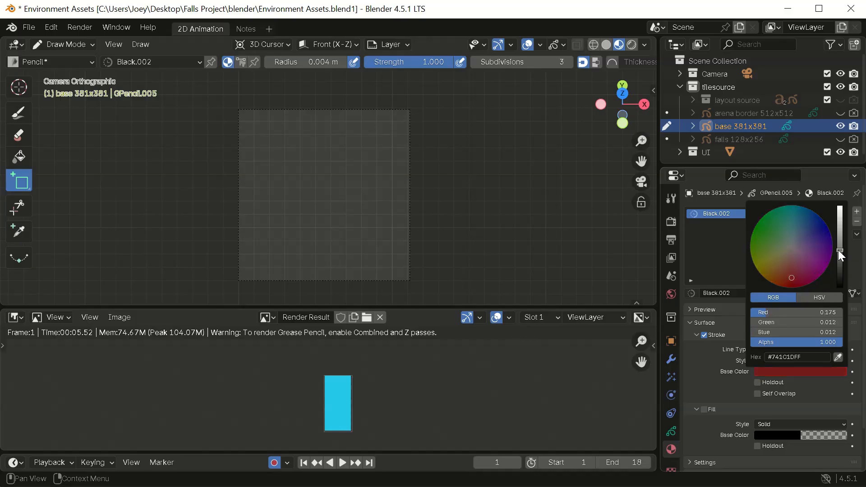
{"action": "left_click", "coordinate": [792, 260]}
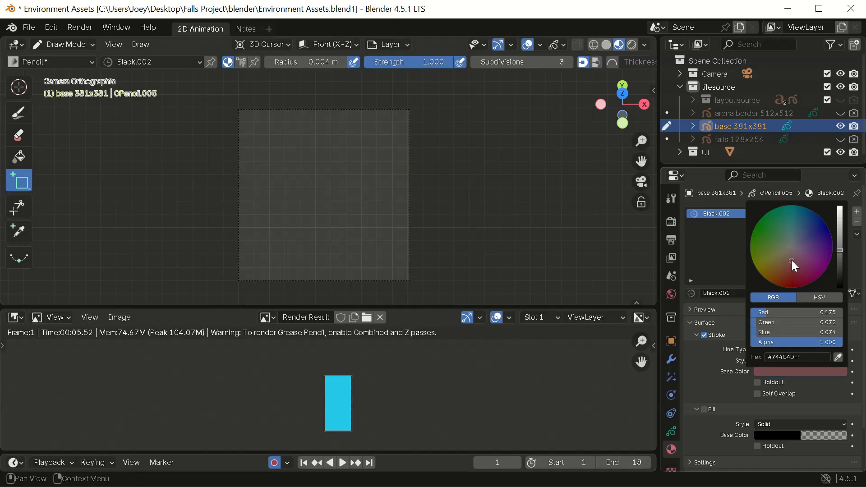
{"action": "left_click", "coordinate": [703, 382]}
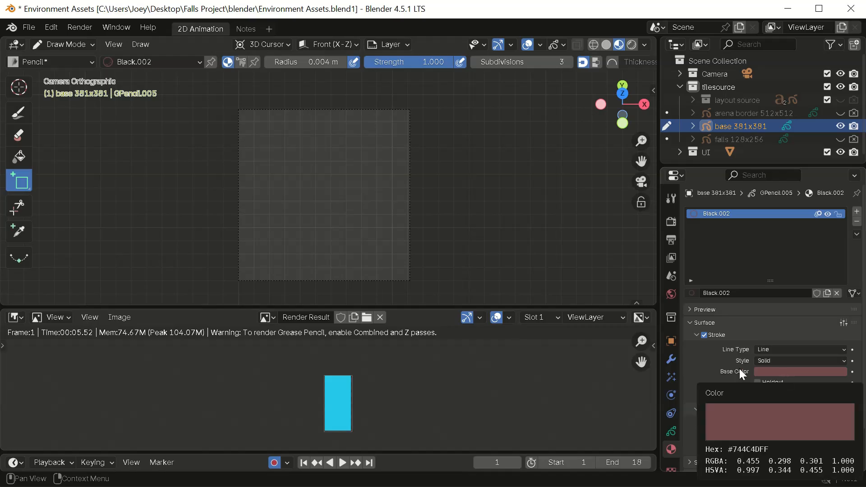
Step: Switch the material from stroke to fill, copying the hex code of the stroke's base color
{"action": "left_click", "coordinate": [705, 409]}
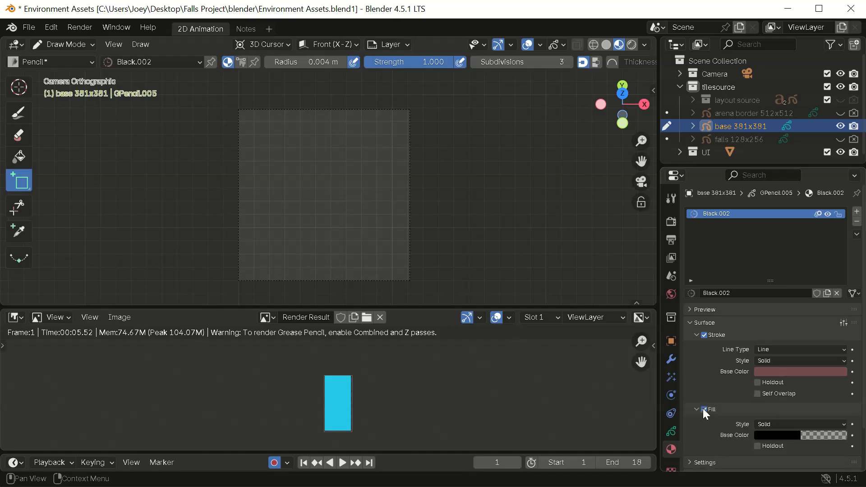
{"action": "left_click", "coordinate": [790, 370]}
{"action": "left_click", "coordinate": [791, 357]}
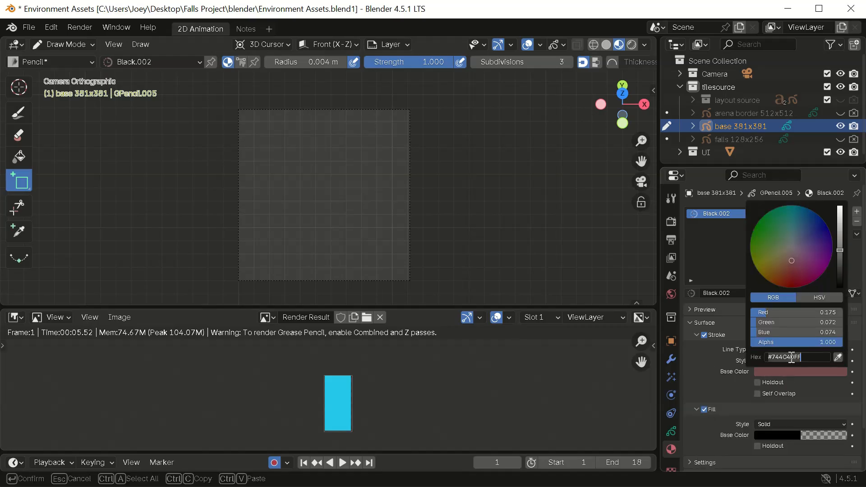
{"action": "left_click", "coordinate": [694, 371]}
{"action": "left_click", "coordinate": [703, 336]}
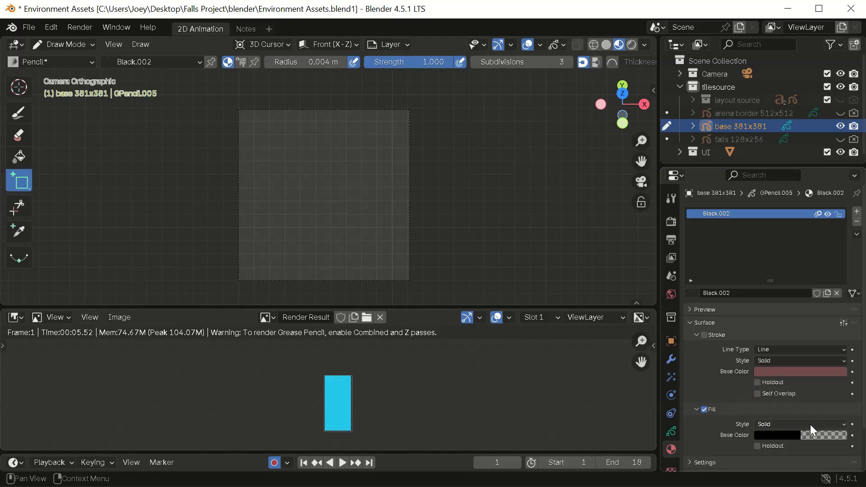
Step: Set the material's fill base color to the copied muted red #744C4DFF
{"action": "left_click", "coordinate": [804, 440]}
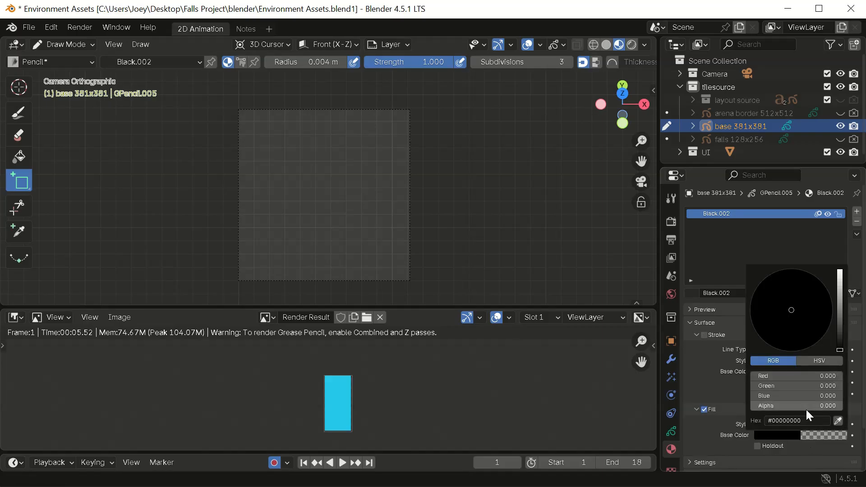
{"action": "left_click", "coordinate": [797, 420]}
{"action": "type", "text": "#744C4D"}
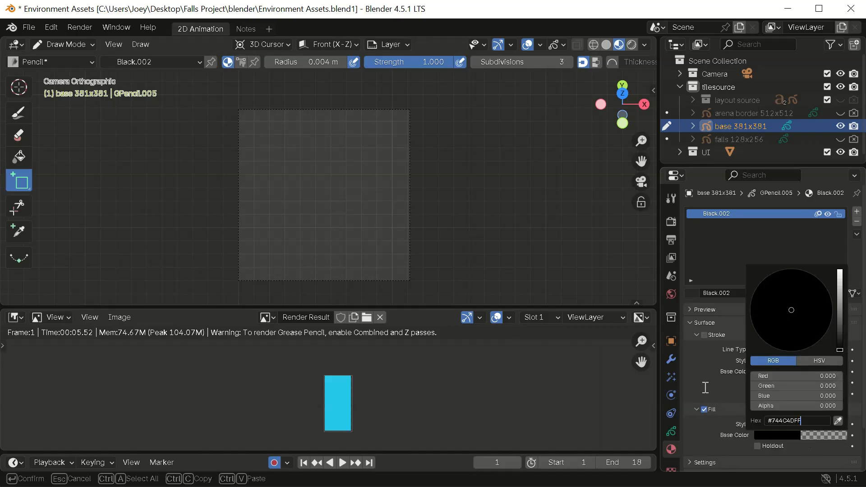
{"action": "key", "text": "Return"}
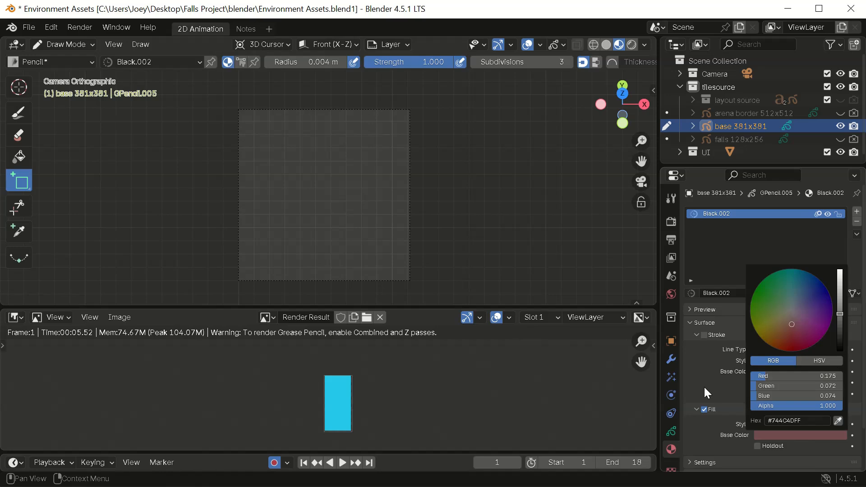
{"action": "left_click", "coordinate": [704, 388]}
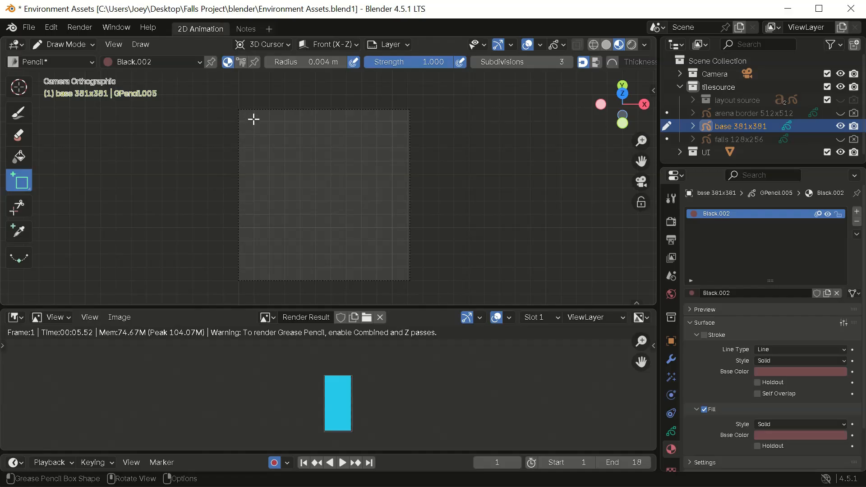
Step: Try to draw a box inside the camera frame, first with the material's stroke off and again with it on
{"action": "left_click_drag", "start_coordinate": [252, 120], "coordinate": [392, 269]}
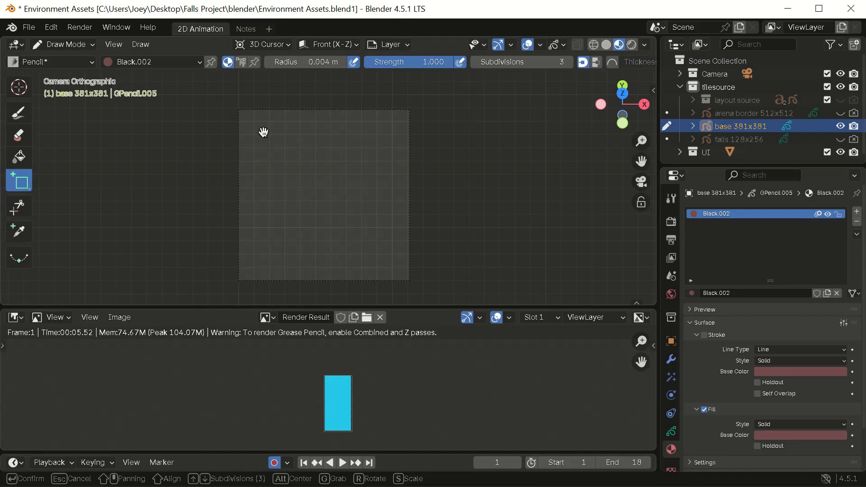
{"action": "key", "text": "Return"}
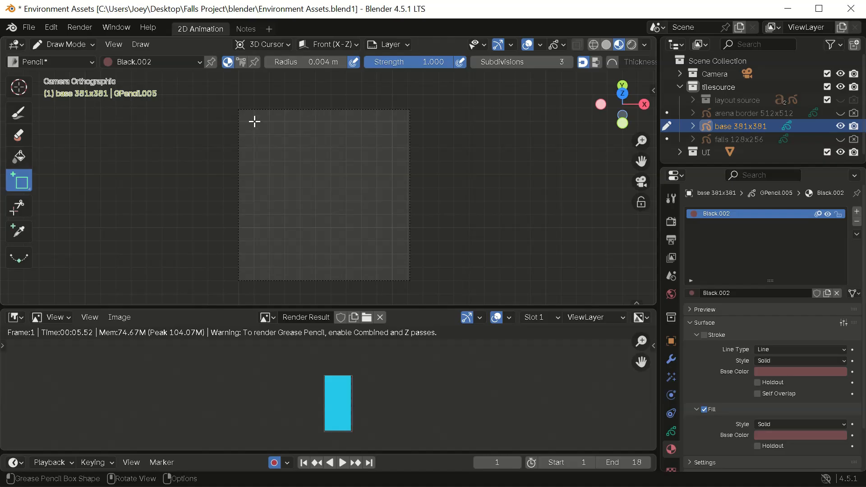
{"action": "mouse_move", "coordinate": [253, 121]}
{"action": "left_mouse_down"}
{"action": "mouse_move", "coordinate": [301, 180]}
{"action": "mouse_move", "coordinate": [399, 267]}
{"action": "left_mouse_up"}
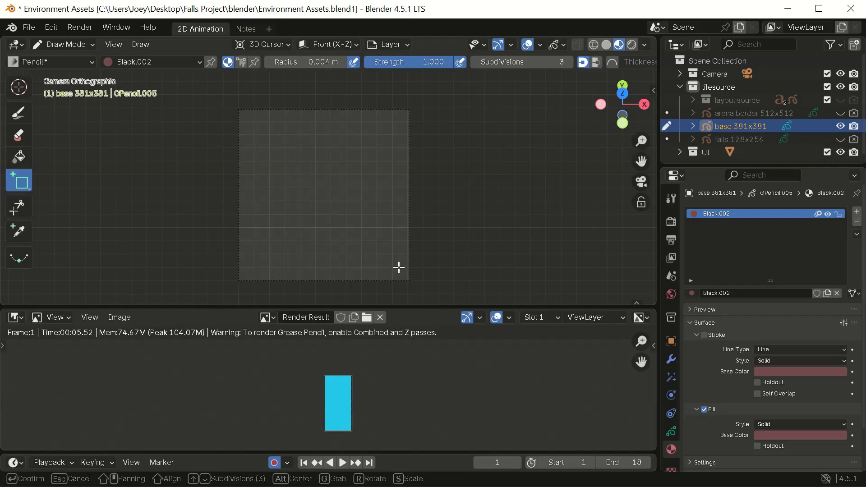
{"action": "key", "text": "Return"}
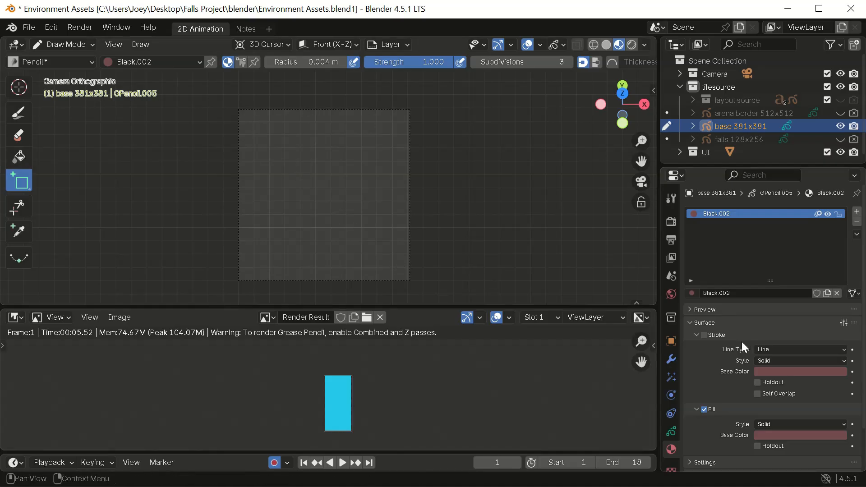
{"action": "left_click", "coordinate": [704, 335]}
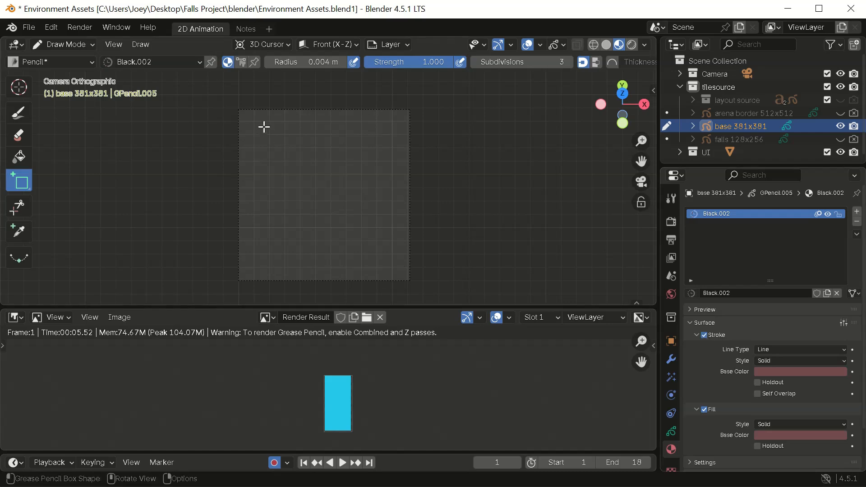
{"action": "mouse_move", "coordinate": [253, 121]}
{"action": "left_mouse_down"}
{"action": "mouse_move", "coordinate": [313, 172]}
{"action": "mouse_move", "coordinate": [393, 288]}
{"action": "mouse_move", "coordinate": [388, 271]}
{"action": "left_mouse_up"}
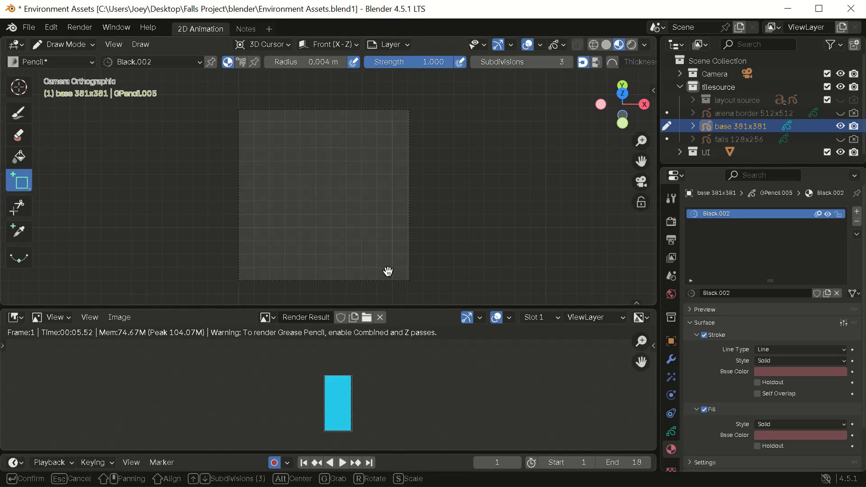
Step: Set the base 381x381 object's X rotation to 60°
{"action": "left_click", "coordinate": [675, 344]}
{"action": "left_click", "coordinate": [675, 344]}
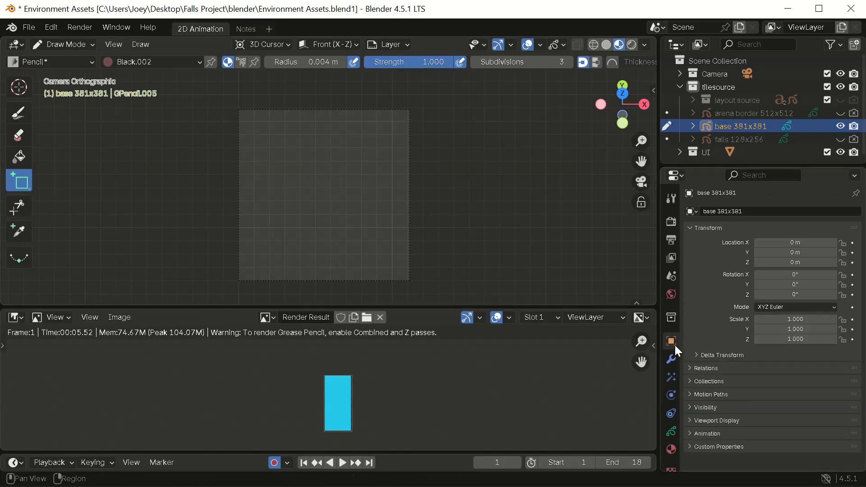
{"action": "left_click", "coordinate": [793, 276]}
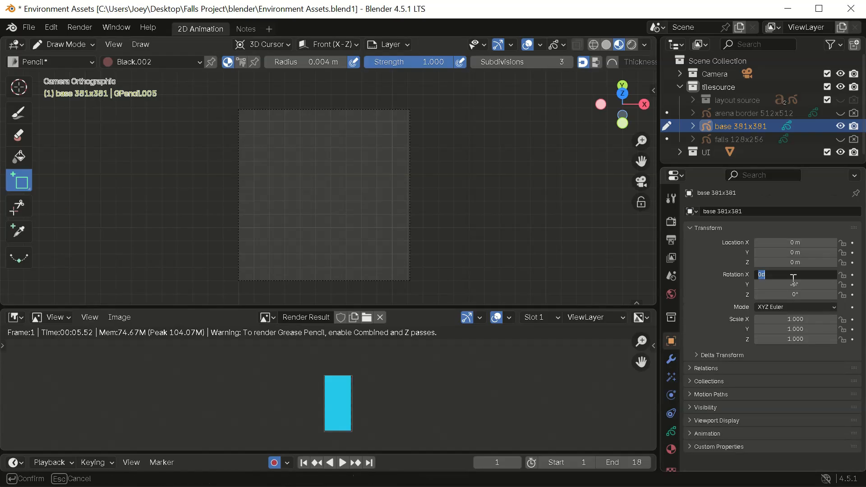
{"action": "type", "text": "60"}
{"action": "key", "text": "Return"}
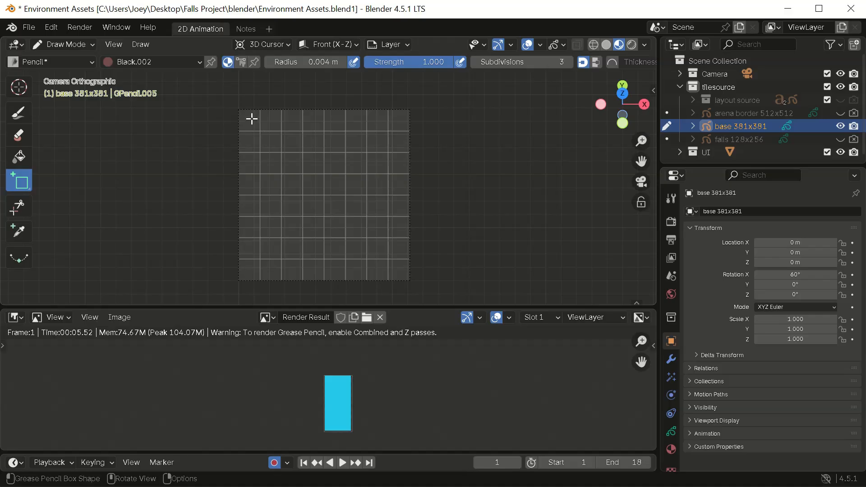
Step: Hide the Grease Pencil canvas grid and draw a filled box just inside the edges of the camera frame
{"action": "left_click", "coordinate": [556, 45]}
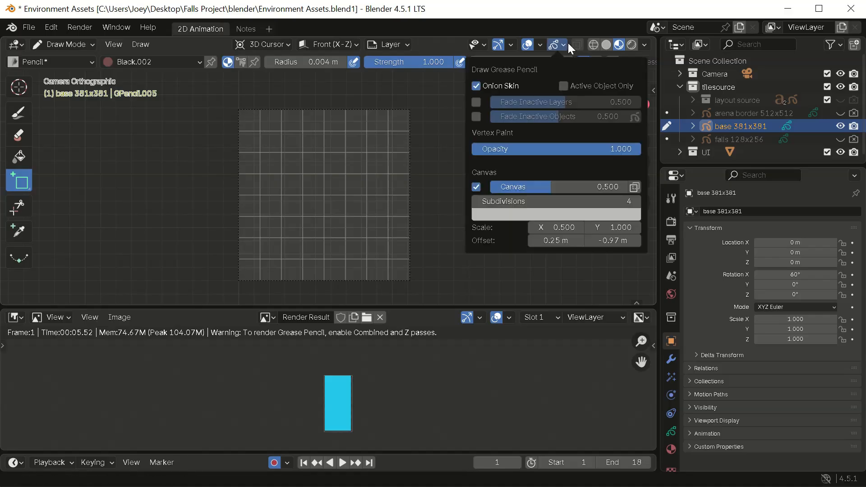
{"action": "left_click", "coordinate": [476, 187]}
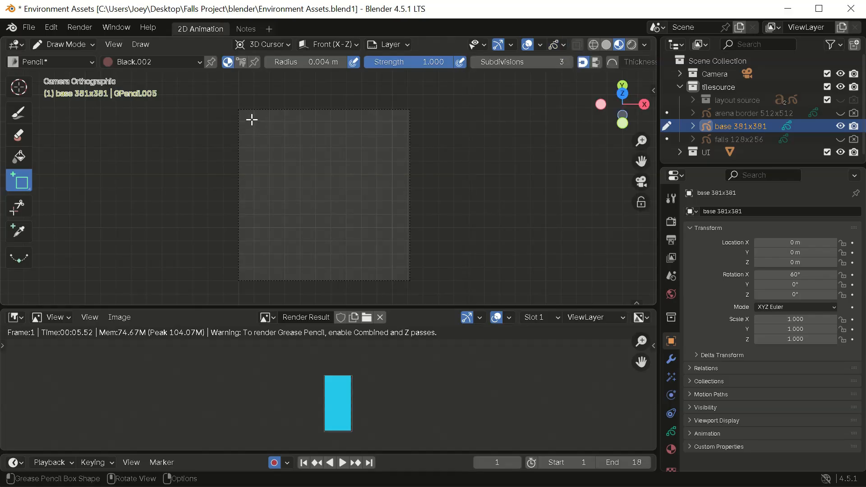
{"action": "mouse_move", "coordinate": [252, 119]}
{"action": "left_mouse_down"}
{"action": "mouse_move", "coordinate": [363, 248]}
{"action": "mouse_move", "coordinate": [394, 267]}
{"action": "left_mouse_up"}
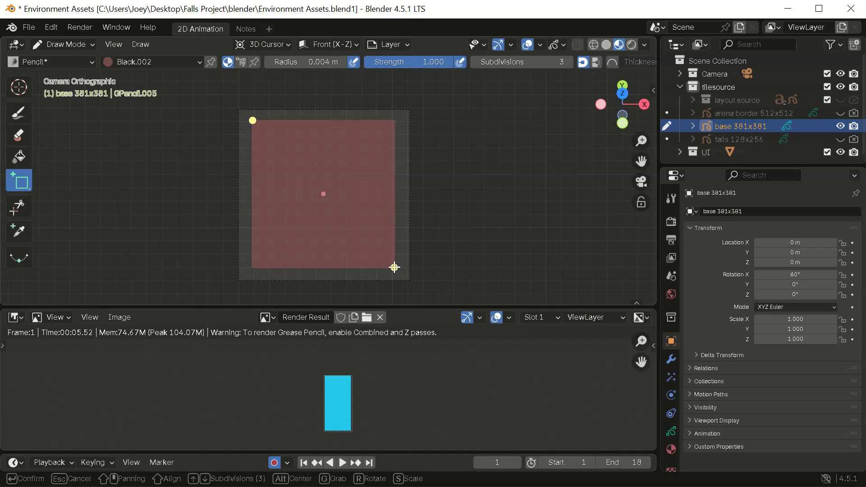
{"action": "key", "text": "Return"}
Step: Undo the last change and set the base object's X rotation to 60° again
{"action": "left_click", "coordinate": [796, 274]}
{"action": "key", "text": "Escape"}
{"action": "key", "text": "ctrl+z"}
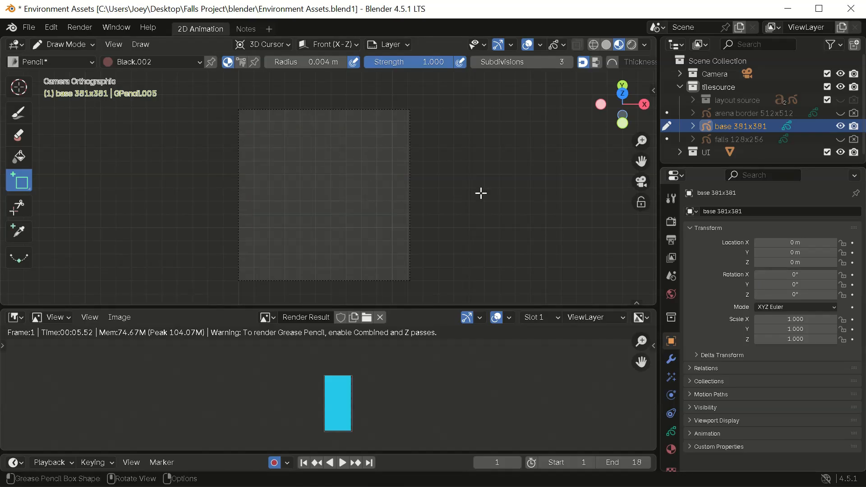
{"action": "left_click", "coordinate": [795, 274]}
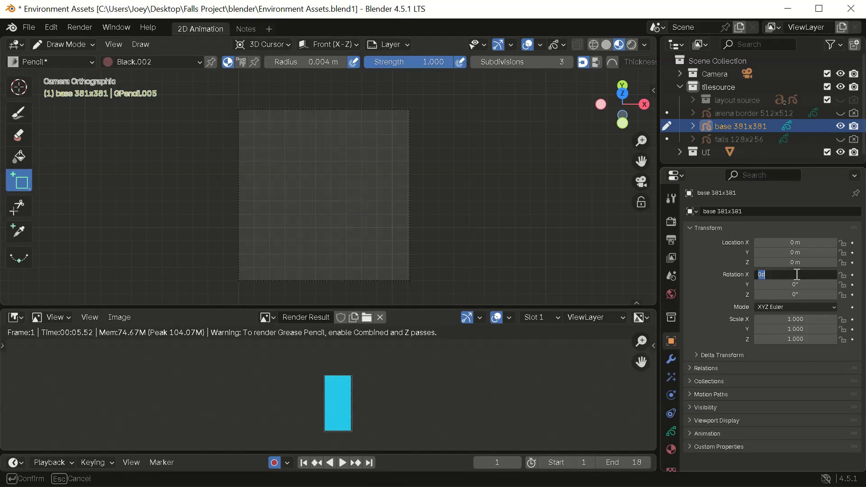
{"action": "type", "text": "60"}
{"action": "key", "text": "Return"}
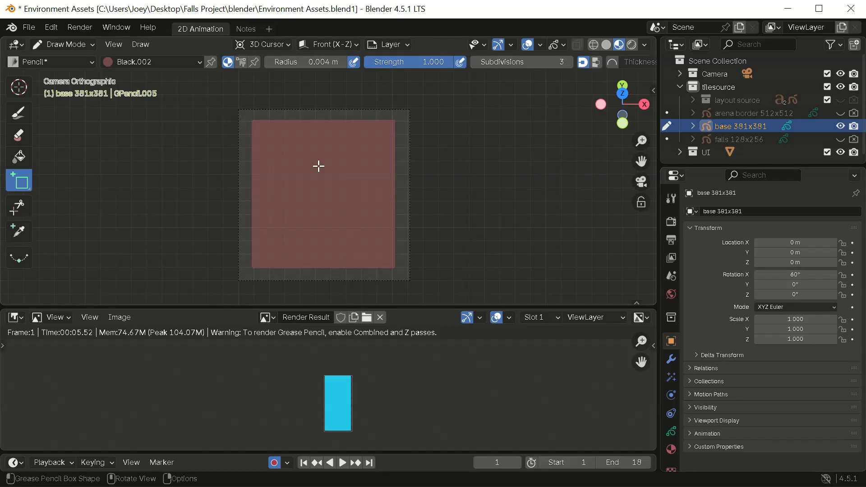
Step: Render the current frame and start saving the render result as an image file
{"action": "left_click", "coordinate": [79, 27]}
{"action": "left_click", "coordinate": [81, 42]}
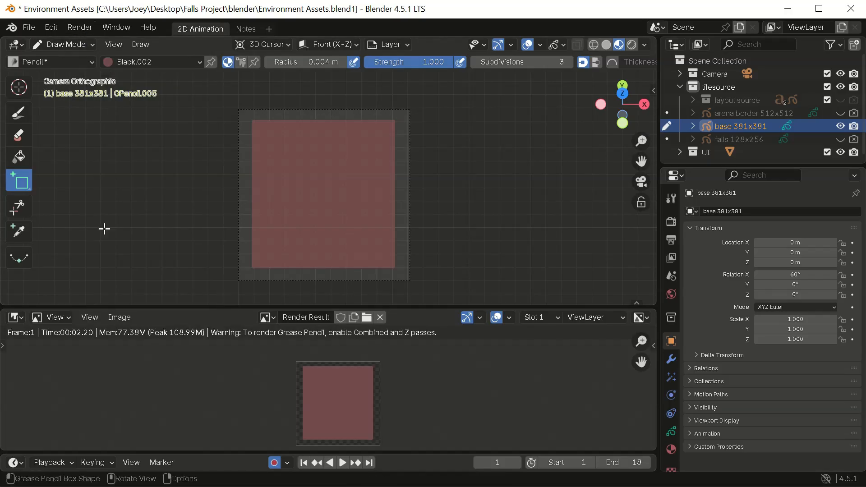
{"action": "left_click", "coordinate": [126, 319]}
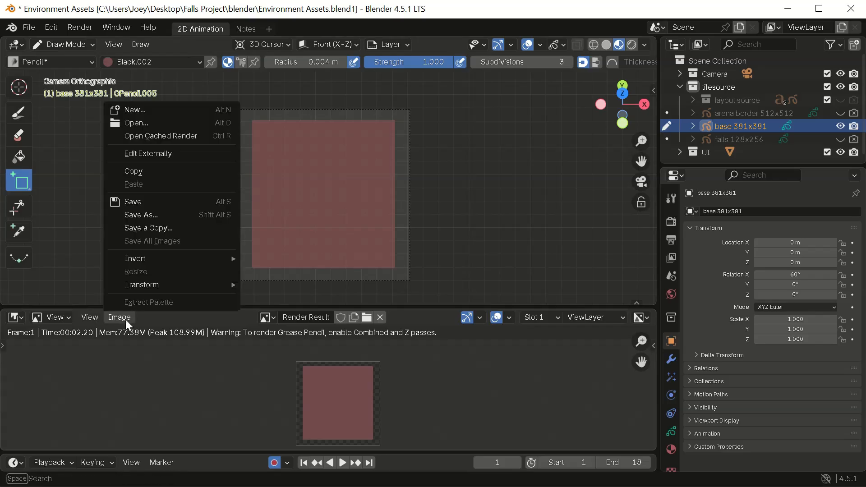
{"action": "left_click", "coordinate": [135, 201]}
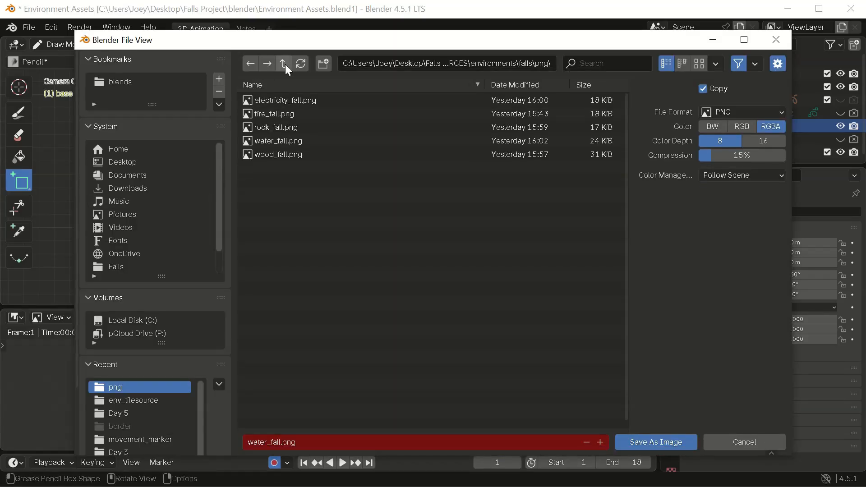
Step: Create a base folder inside environments with a png subfolder, and open that subfolder as the save location
{"action": "left_click", "coordinate": [285, 64]}
{"action": "left_click", "coordinate": [285, 64]}
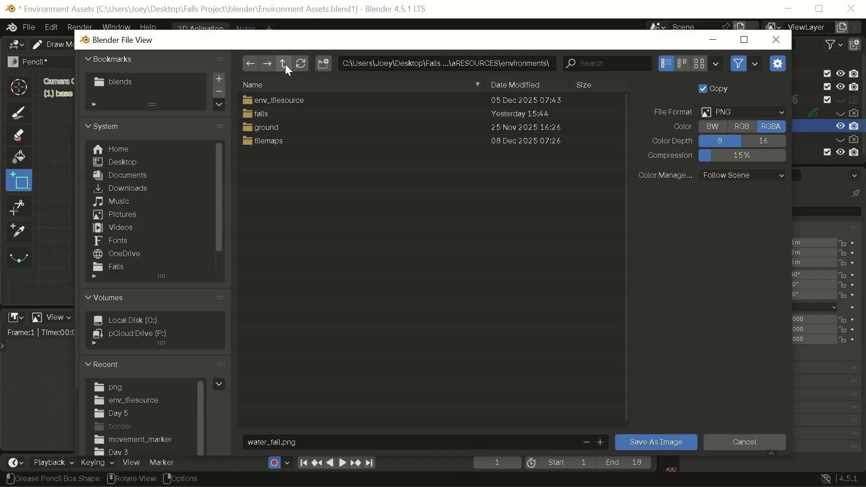
{"action": "left_click", "coordinate": [323, 63]}
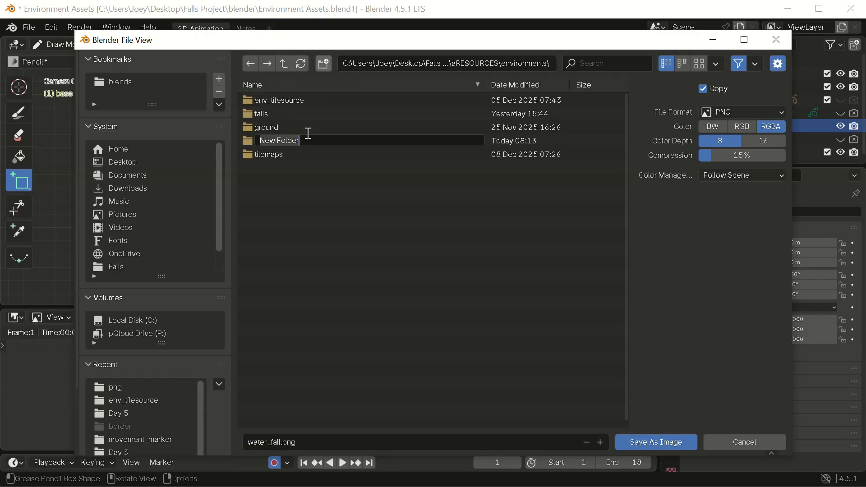
{"action": "type", "text": "base"}
{"action": "key", "text": "Return"}
{"action": "left_click", "coordinate": [264, 101]}
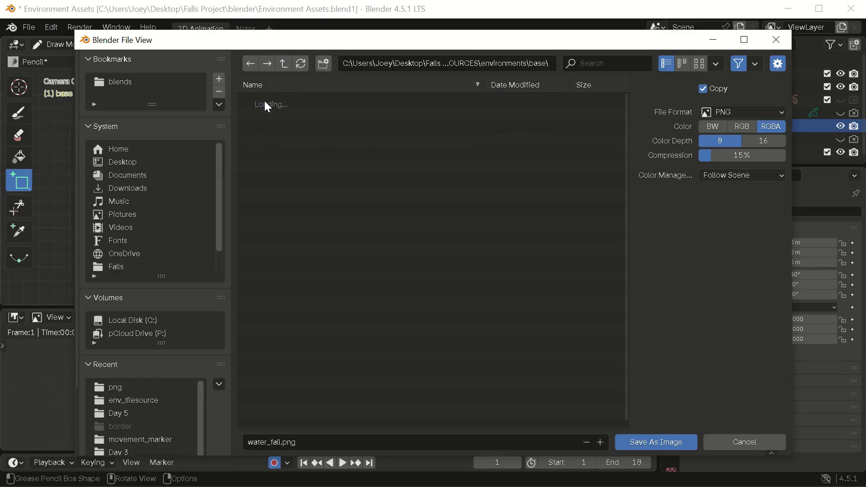
{"action": "left_click", "coordinate": [323, 67]}
{"action": "type", "text": "png"}
{"action": "key", "text": "Return"}
{"action": "left_click", "coordinate": [261, 103]}
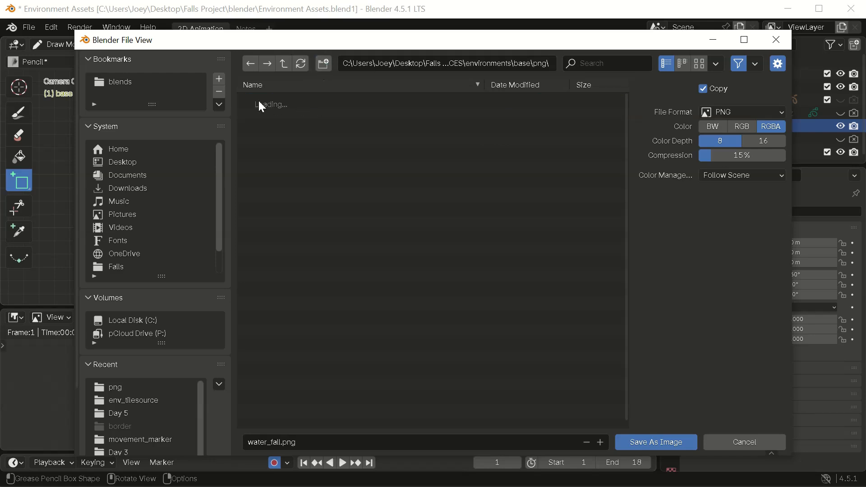
Step: Set the image's file name to base.png
{"action": "left_click", "coordinate": [323, 442]}
{"action": "type", "text": "base"}
{"action": "key", "text": "Return"}
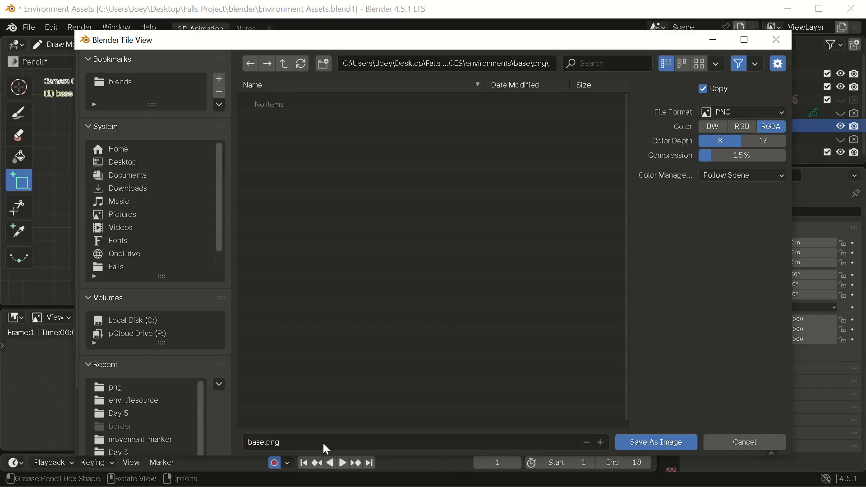
Step: Save the render as base.png along with the Blender project file, and switch to Defold
{"action": "left_click", "coordinate": [646, 444]}
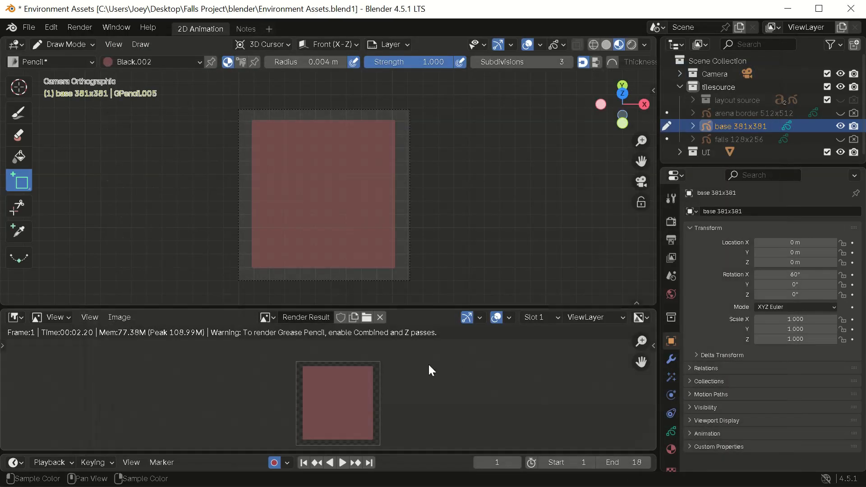
{"action": "key", "text": "ctrl+s"}
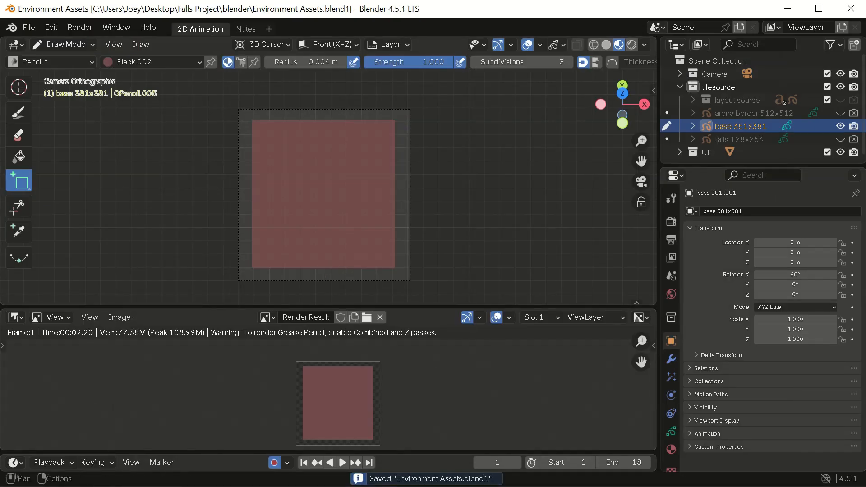
{"action": "key", "text": "alt+Tab"}
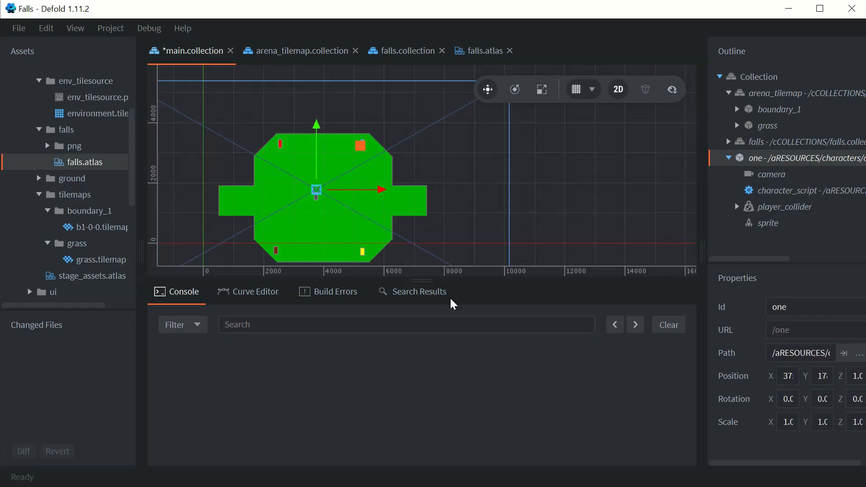
Step: Rename falls.atlas in the falls folder to buildings
{"action": "right_click", "coordinate": [73, 167]}
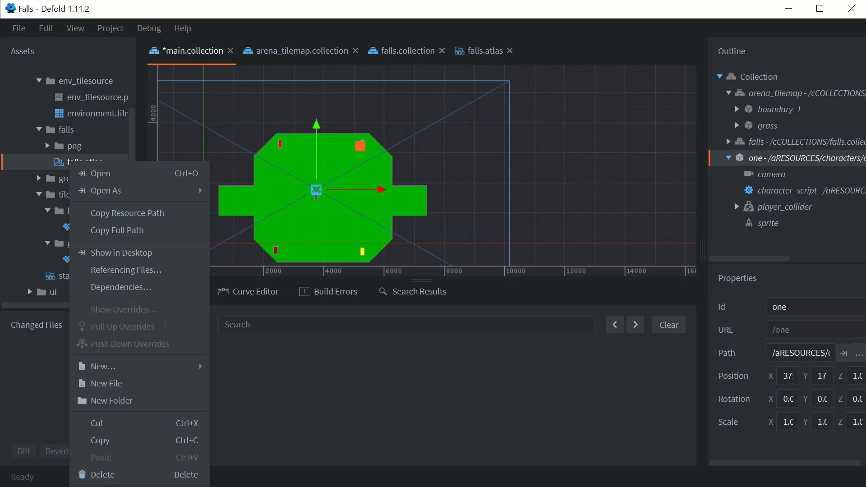
{"action": "key", "text": "F2"}
{"action": "key", "text": "BackSpace"}
{"action": "type", "text": "bul"}
{"action": "type", "text": "lding"}
{"action": "type", "text": "s"}
{"action": "key", "text": "Return"}
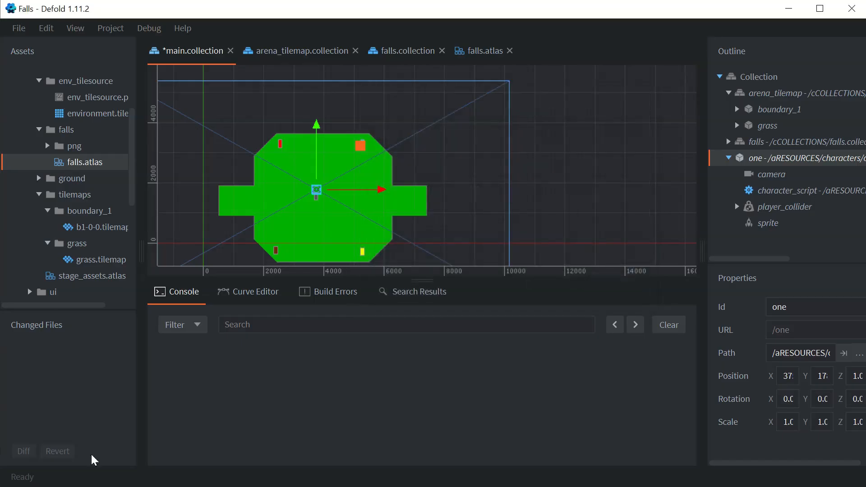
Step: Rename the buildings.atlas file to structure
{"action": "right_click", "coordinate": [83, 165]}
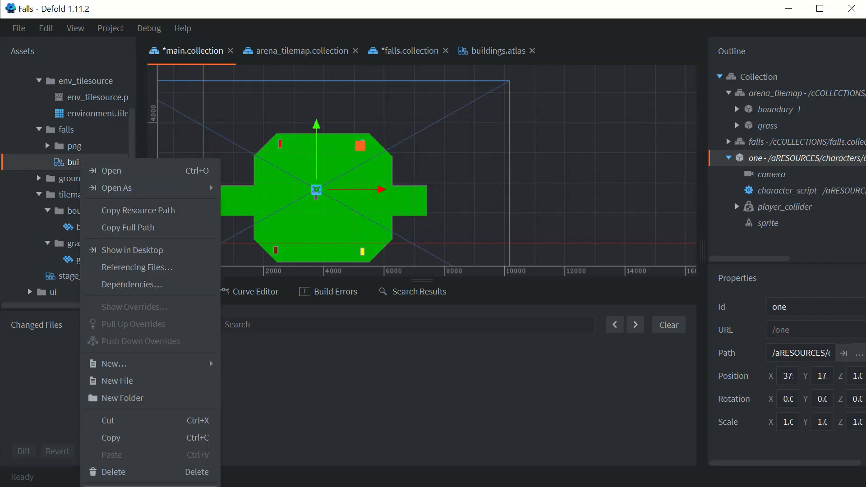
{"action": "left_click", "coordinate": [117, 486]}
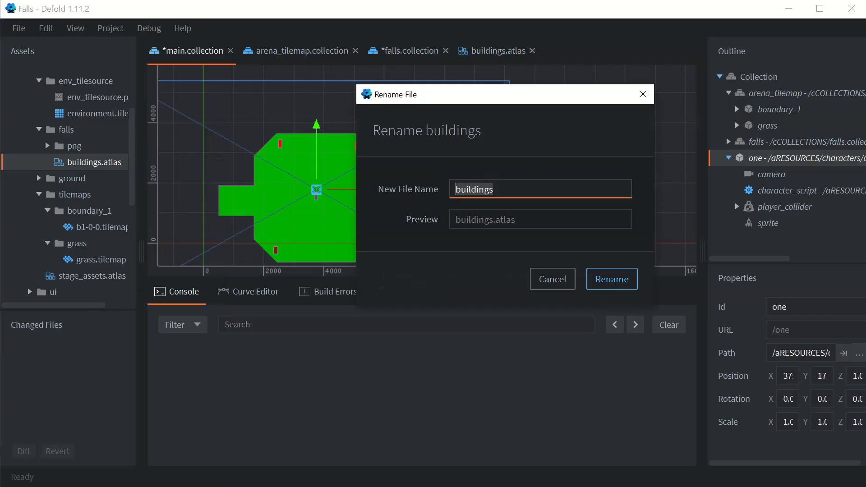
{"action": "type", "text": "str"}
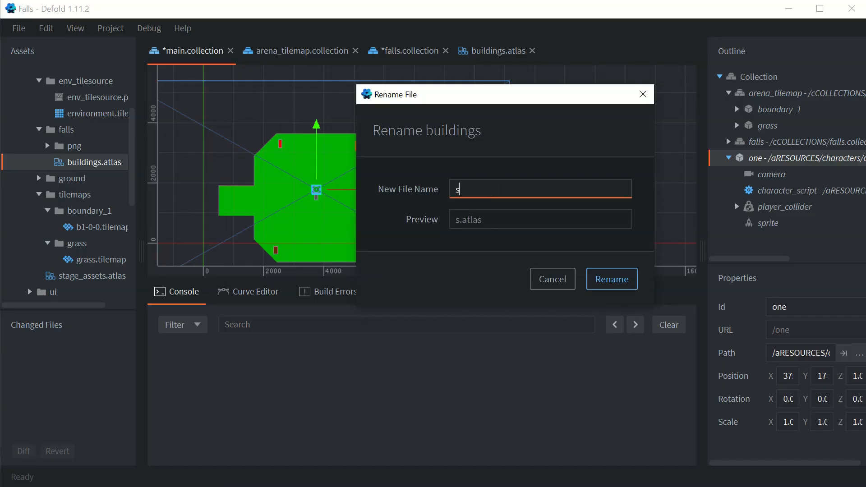
{"action": "type", "text": "ucture"}
{"action": "key", "text": "Return"}
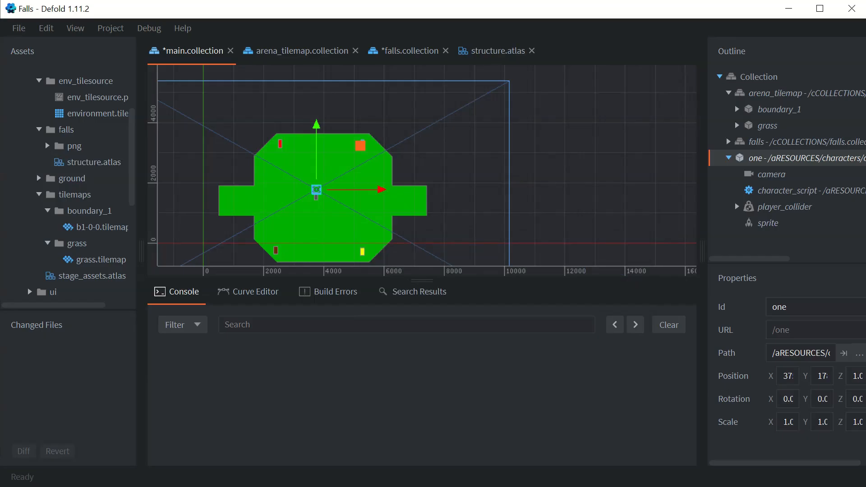
Step: Move structure.atlas out of the falls folder into the environments folder
{"action": "scroll", "coordinate": [71, 228], "scroll_direction": "down", "scroll_amount": 3}
{"action": "scroll", "coordinate": [70, 228], "scroll_direction": "up", "scroll_amount": 3}
{"action": "scroll", "coordinate": [75, 178], "scroll_direction": "up", "scroll_amount": 1}
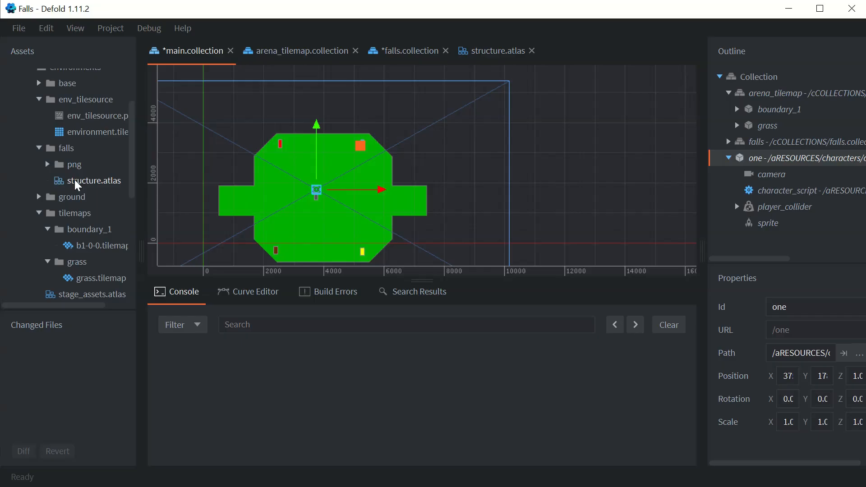
{"action": "left_click", "coordinate": [75, 180]}
{"action": "mouse_move", "coordinate": [68, 123]}
{"action": "left_mouse_down"}
{"action": "mouse_move", "coordinate": [67, 73]}
{"action": "mouse_move", "coordinate": [60, 169]}
{"action": "mouse_move", "coordinate": [57, 110]}
{"action": "mouse_move", "coordinate": [64, 136]}
{"action": "left_mouse_up"}
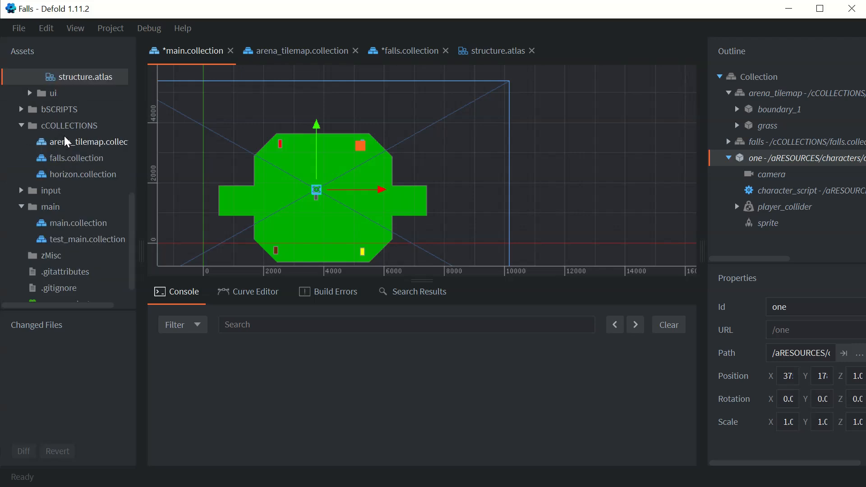
Step: Collapse the env_tilesource, falls and tilemaps folders in the asset tree
{"action": "scroll", "coordinate": [64, 136], "scroll_direction": "up", "scroll_amount": 5}
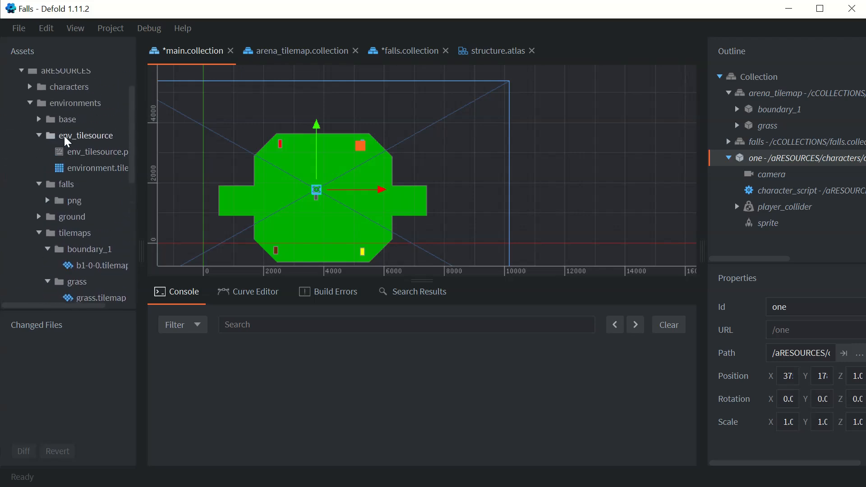
{"action": "left_click", "coordinate": [37, 132]}
{"action": "left_click", "coordinate": [38, 151]}
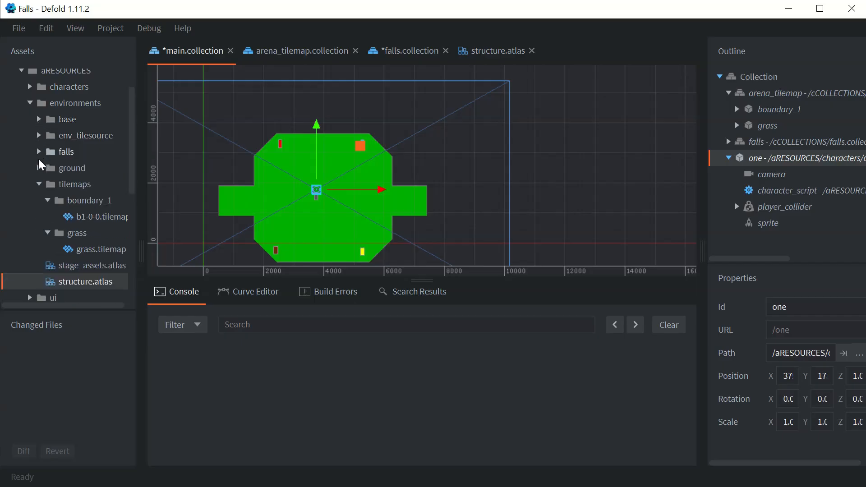
{"action": "left_click", "coordinate": [38, 185]}
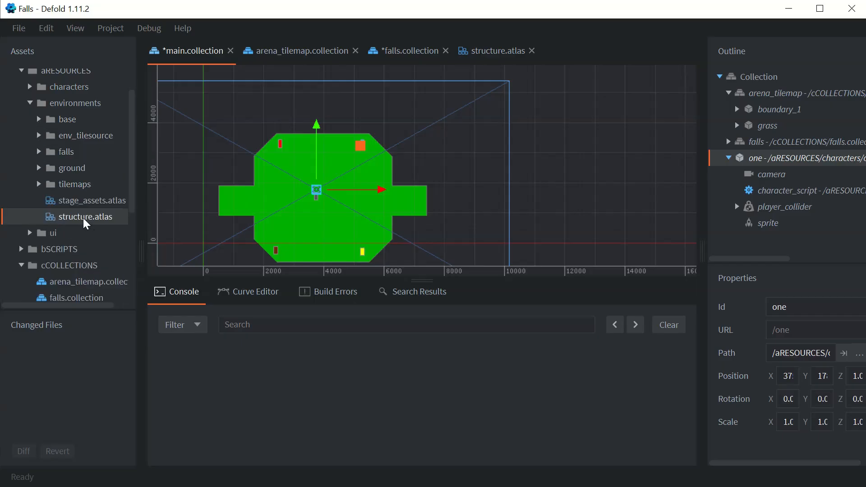
Step: Open structure.atlas and add the base.png image from environments/base/png to the atlas
{"action": "left_click", "coordinate": [500, 51]}
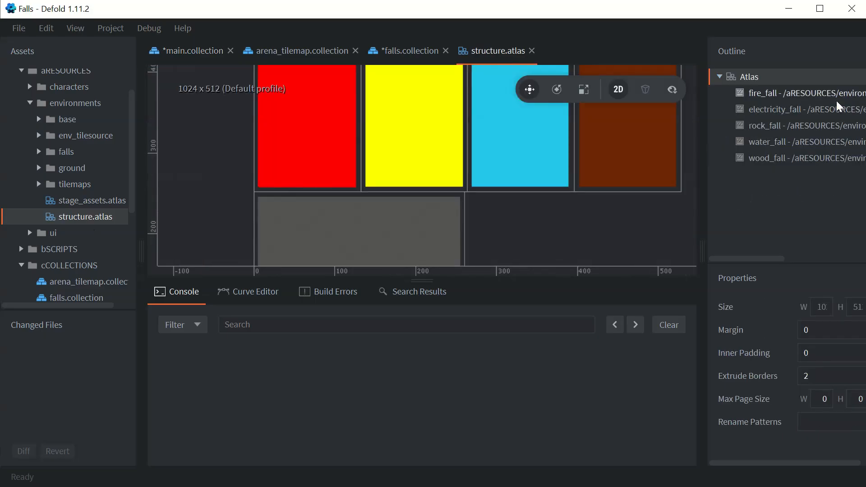
{"action": "right_click", "coordinate": [749, 79]}
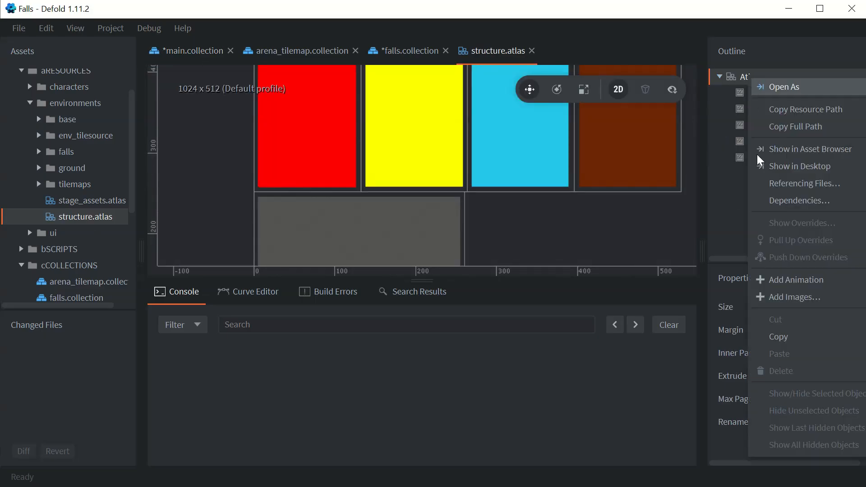
{"action": "left_click", "coordinate": [787, 298]}
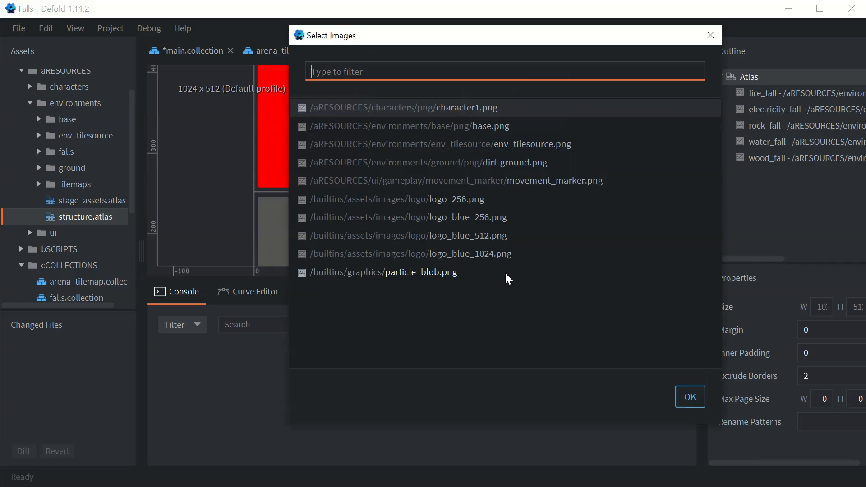
{"action": "left_click", "coordinate": [478, 126]}
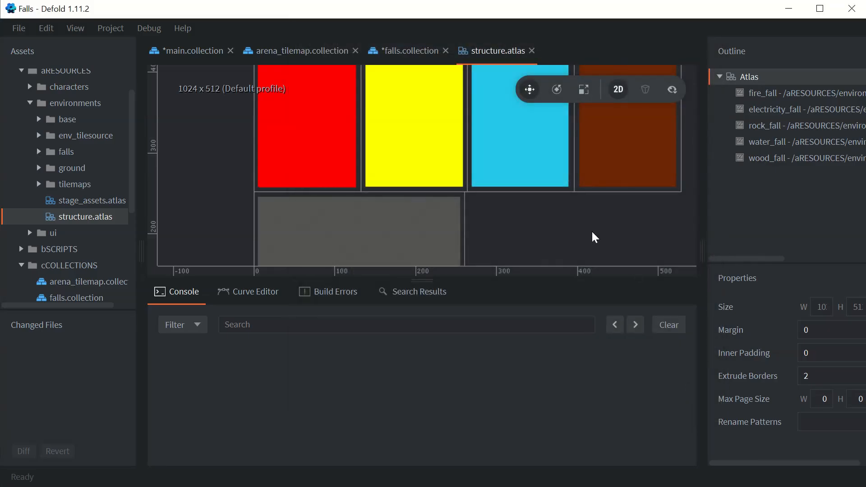
{"action": "scroll", "coordinate": [555, 215], "scroll_direction": "down", "scroll_amount": 5}
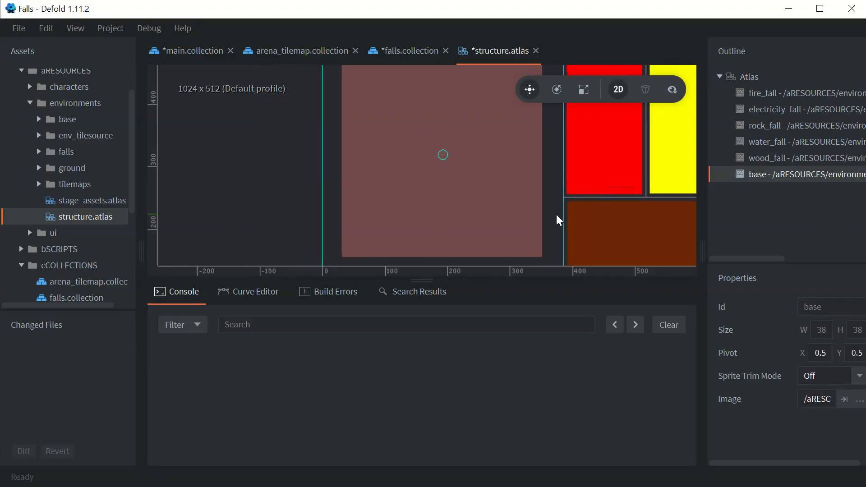
{"action": "scroll", "coordinate": [557, 215], "scroll_direction": "down", "scroll_amount": 4}
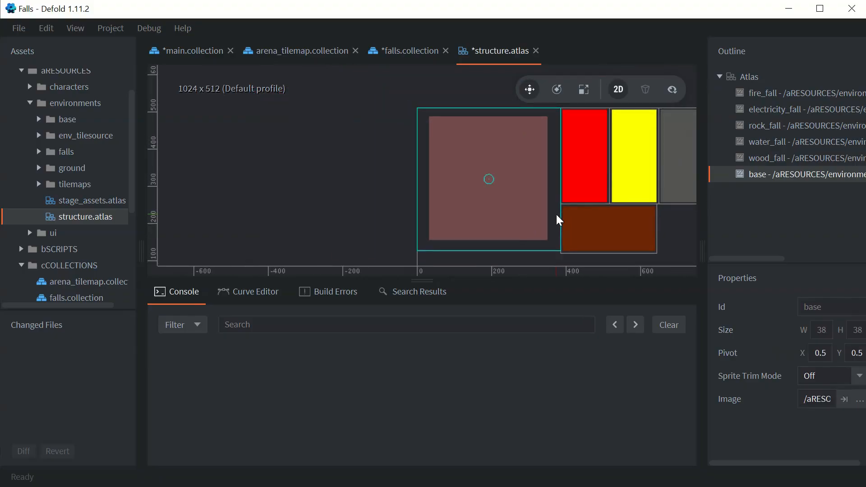
Step: Rename falls.collection in the cCOLLECTIONS folder to structures
{"action": "left_click", "coordinate": [407, 54]}
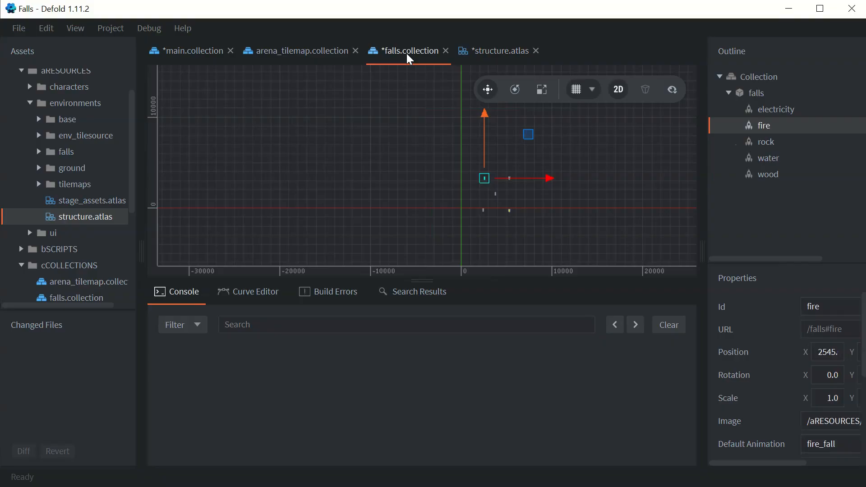
{"action": "scroll", "coordinate": [85, 242], "scroll_direction": "down", "scroll_amount": 3}
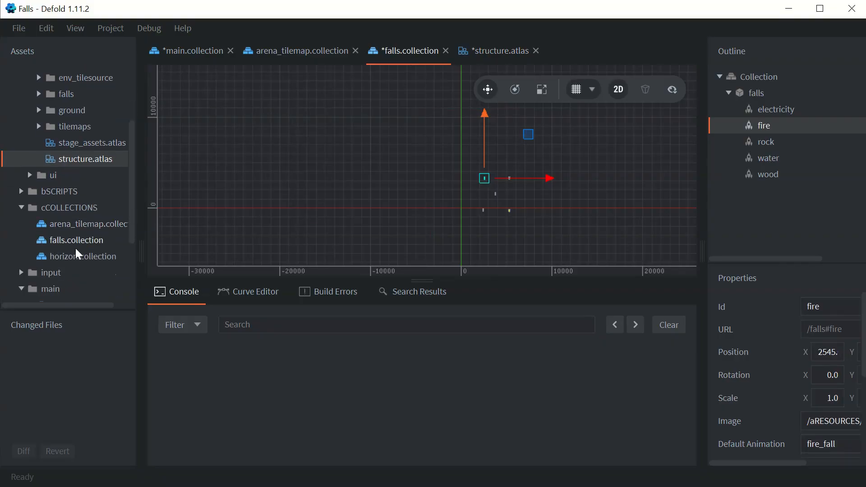
{"action": "right_click", "coordinate": [69, 241]}
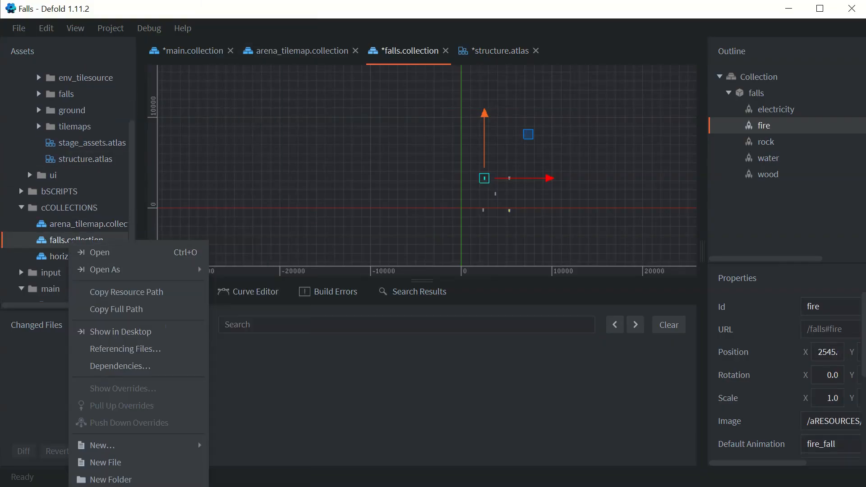
{"action": "key", "text": "F2"}
{"action": "type", "text": "st"}
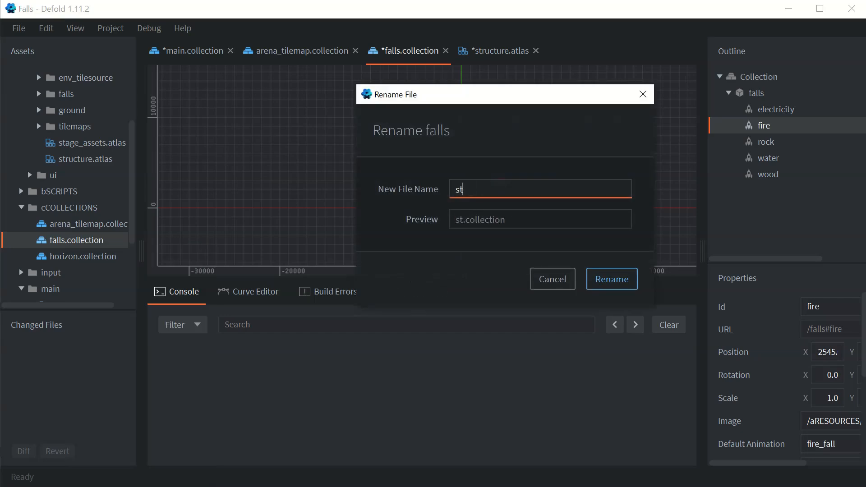
{"action": "type", "text": "ructu"}
{"action": "key", "text": "BackSpace"}
{"action": "key", "text": "BackSpace"}
{"action": "type", "text": "ctures"}
{"action": "key", "text": "Return"}
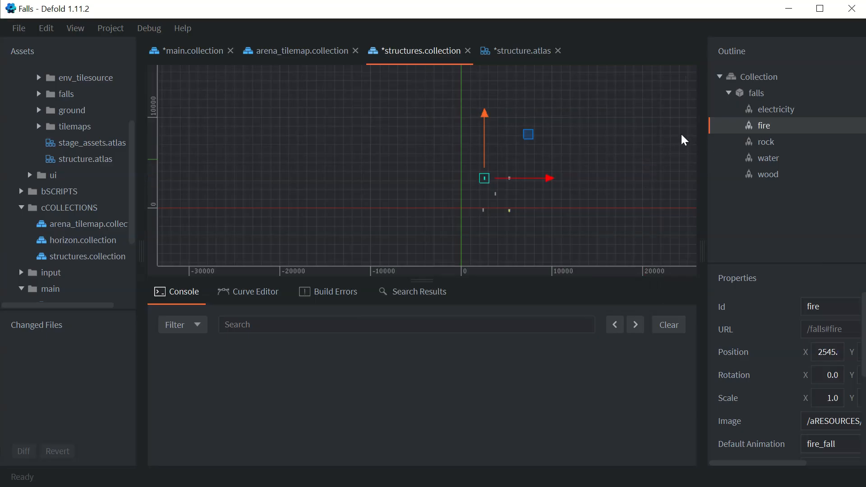
Step: Add a game object to the structures collection and set its Id to base
{"action": "left_click", "coordinate": [751, 92]}
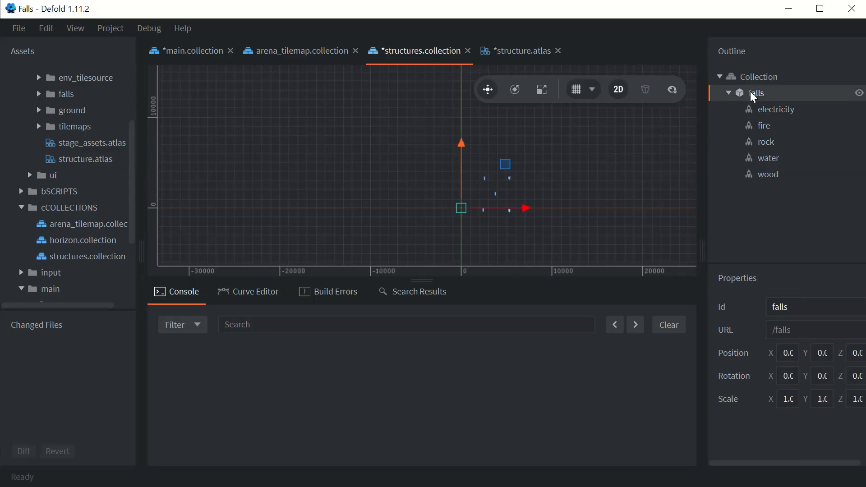
{"action": "left_click", "coordinate": [746, 80]}
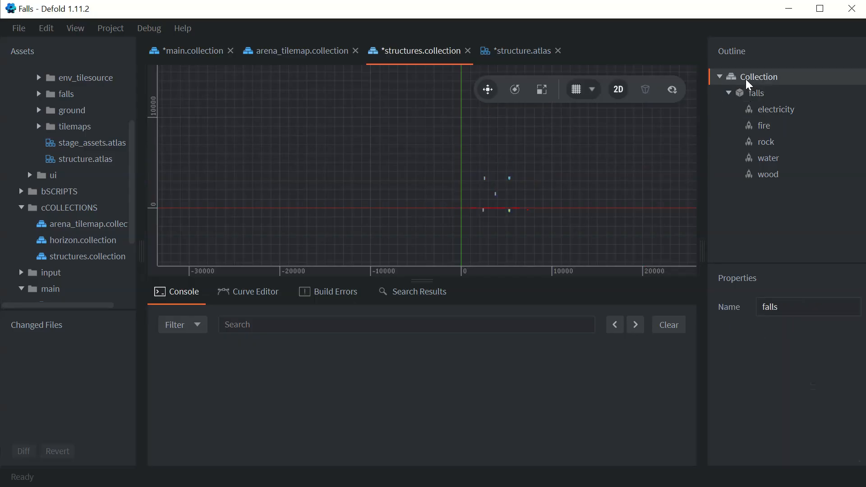
{"action": "right_click", "coordinate": [749, 85]}
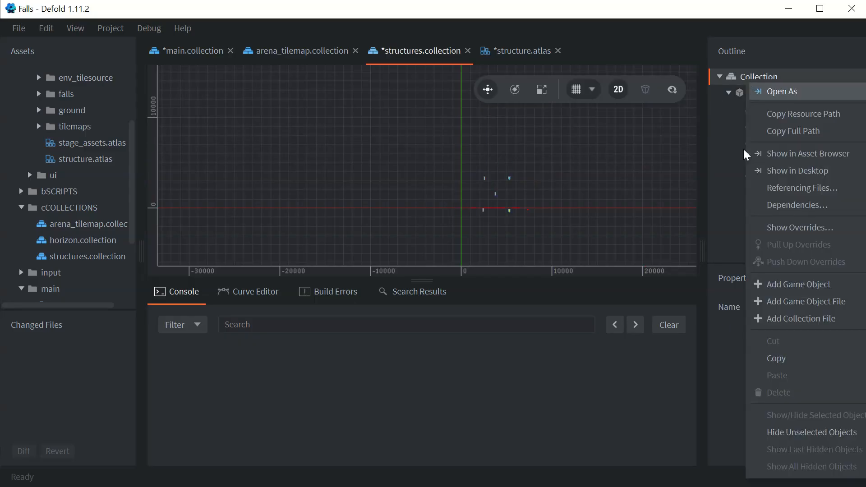
{"action": "left_click", "coordinate": [772, 284]}
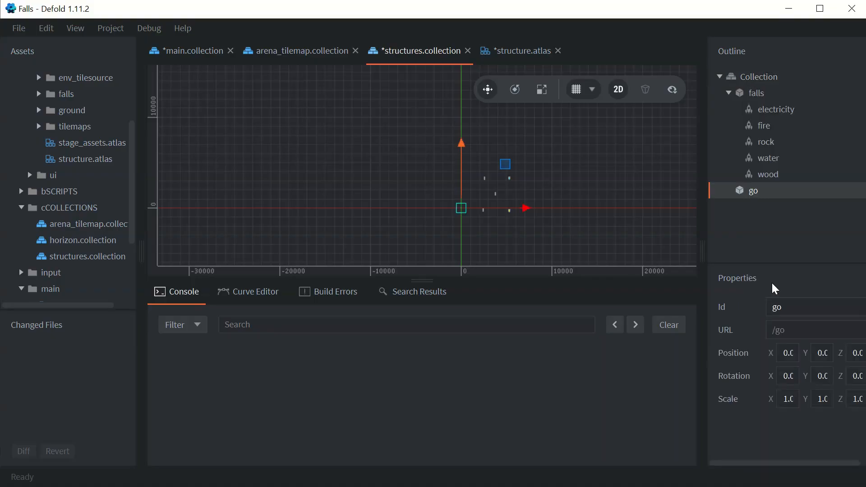
{"action": "double_click", "coordinate": [782, 308]}
{"action": "type", "text": "base"}
{"action": "key", "text": "Return"}
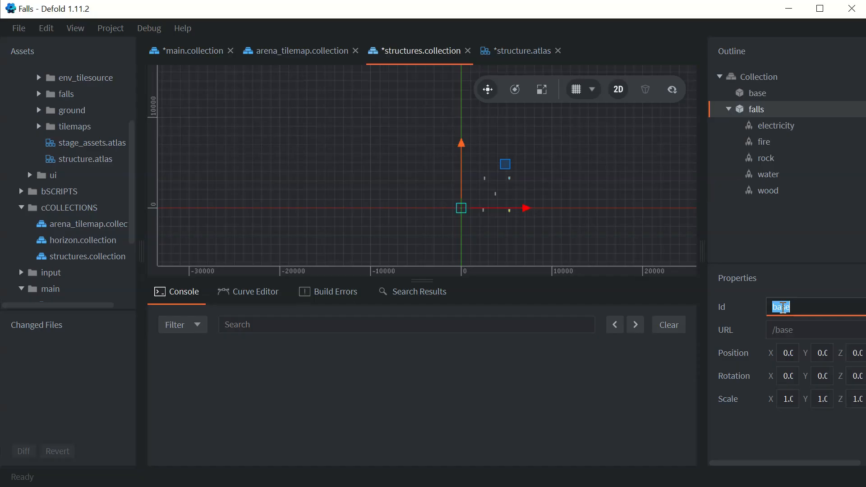
Step: Add a sprite component and place it under the base game object
{"action": "right_click", "coordinate": [751, 98]}
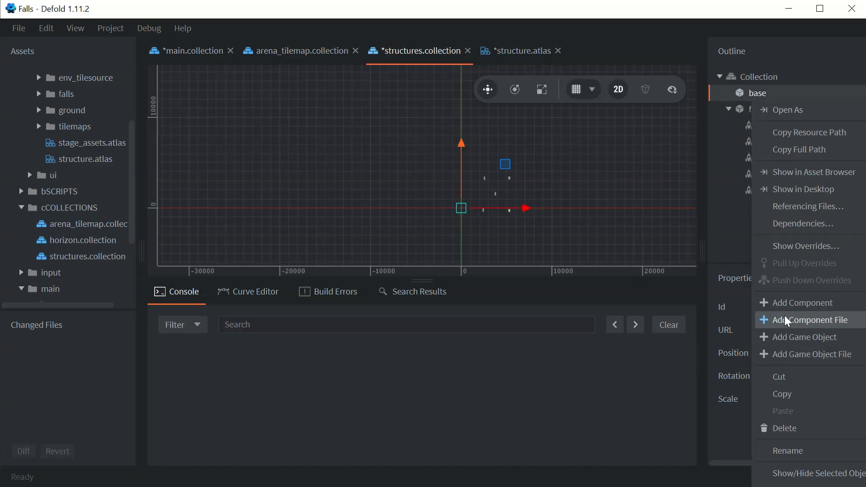
{"action": "mouse_move", "coordinate": [786, 304]}
{"action": "left_click", "coordinate": [692, 458]}
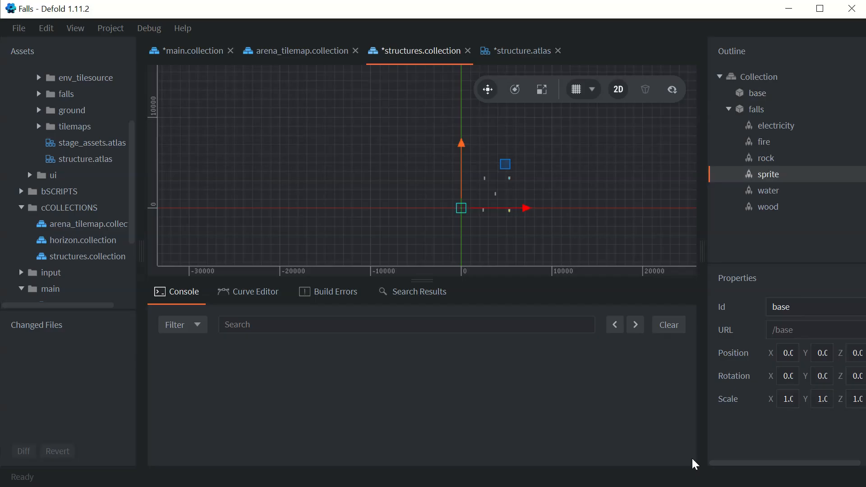
{"action": "left_click_drag", "start_coordinate": [765, 176], "coordinate": [758, 98]}
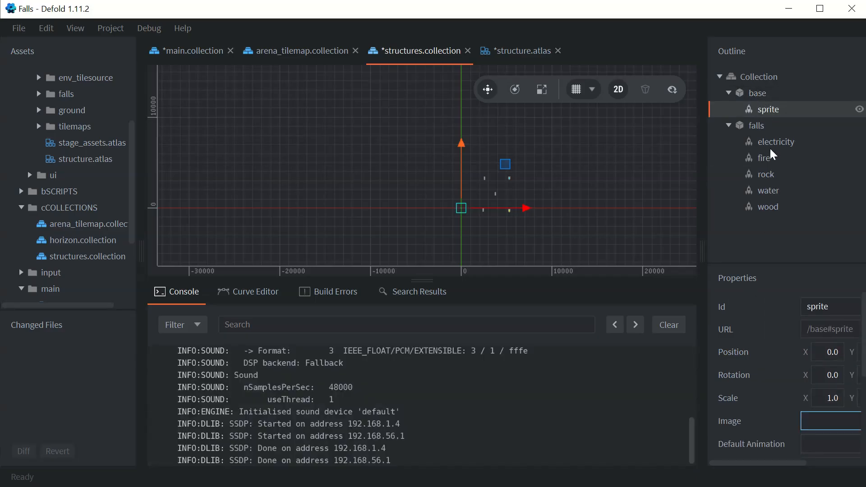
Step: Set the base sprite's image to /aRESOURCES/environments/structure.atlas and its default animation to base
{"action": "scroll", "coordinate": [814, 425], "scroll_direction": "right", "scroll_amount": 3}
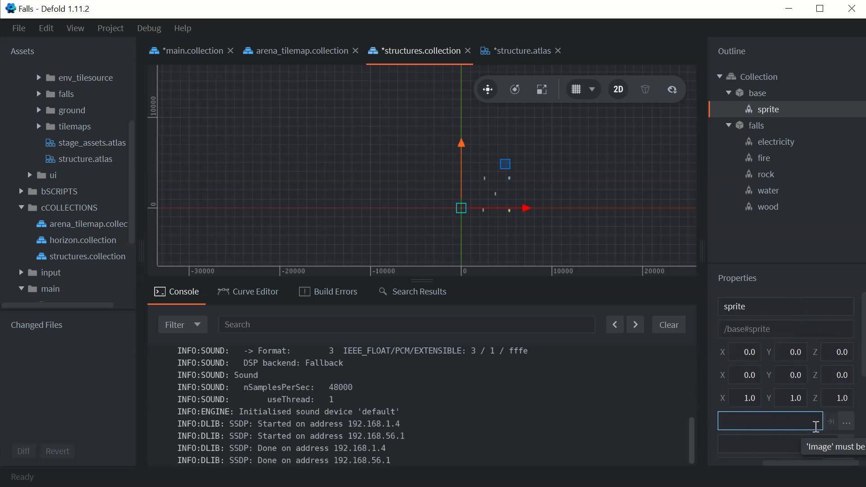
{"action": "left_click", "coordinate": [847, 422]}
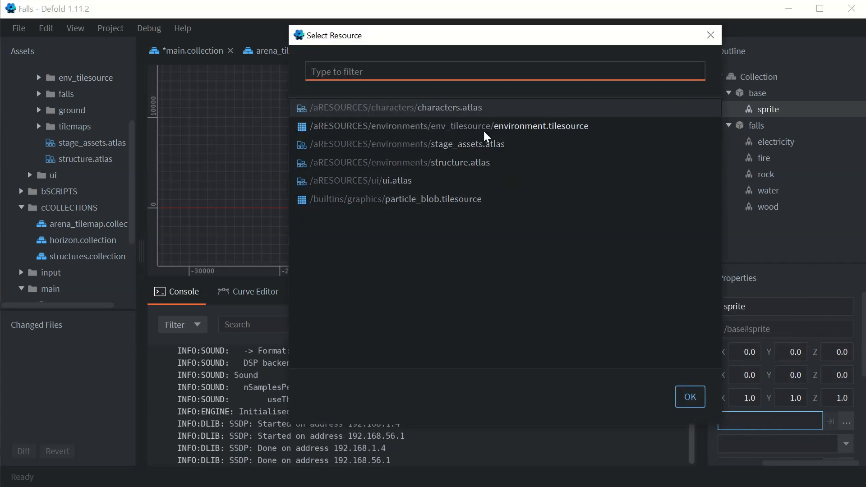
{"action": "left_click", "coordinate": [454, 160]}
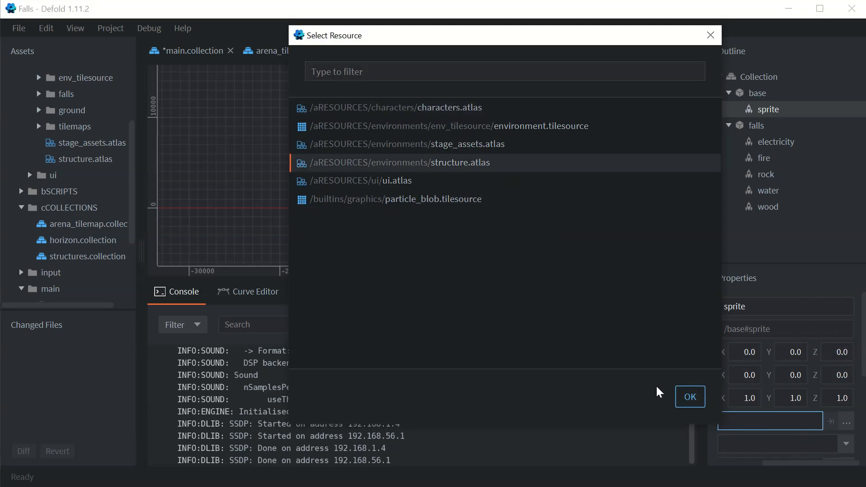
{"action": "left_click", "coordinate": [690, 397]}
{"action": "left_click", "coordinate": [845, 444]}
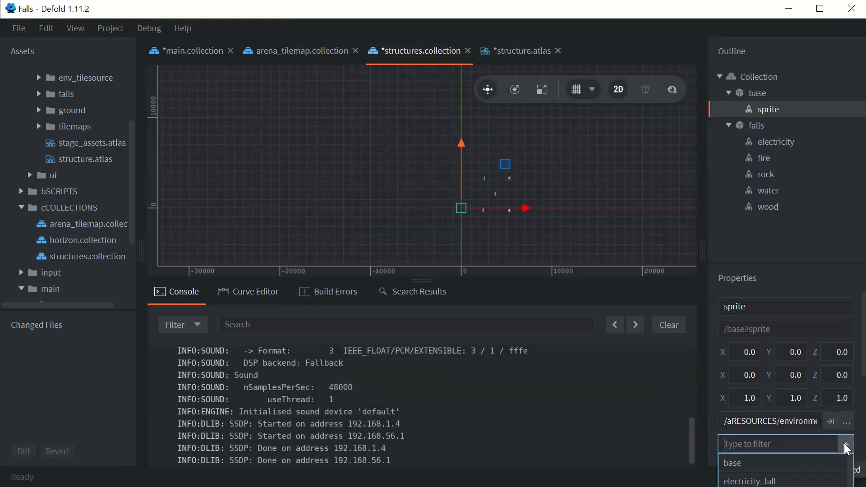
{"action": "left_click", "coordinate": [759, 465]}
Step: Move the base sprite upward along Y to the level of the arena's left arm, comparing its placement in main.collection
{"action": "scroll", "coordinate": [467, 207], "scroll_direction": "up", "scroll_amount": 5}
{"action": "scroll", "coordinate": [468, 207], "scroll_direction": "up", "scroll_amount": 2}
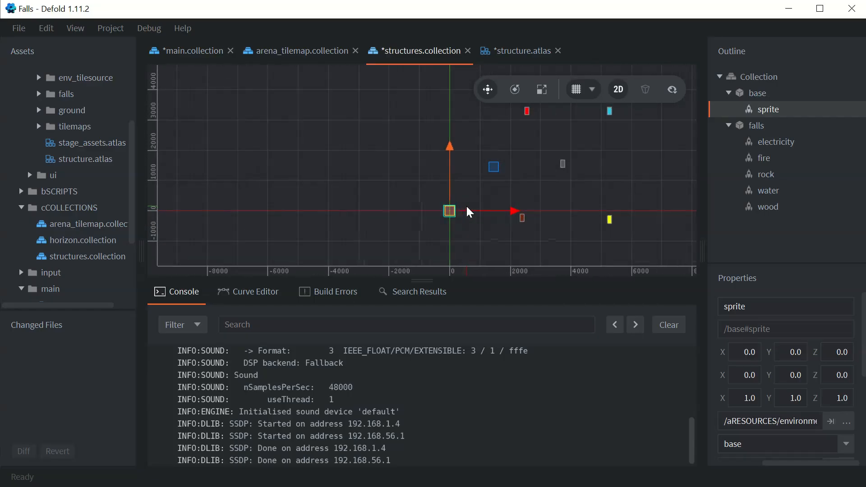
{"action": "left_click", "coordinate": [190, 52]}
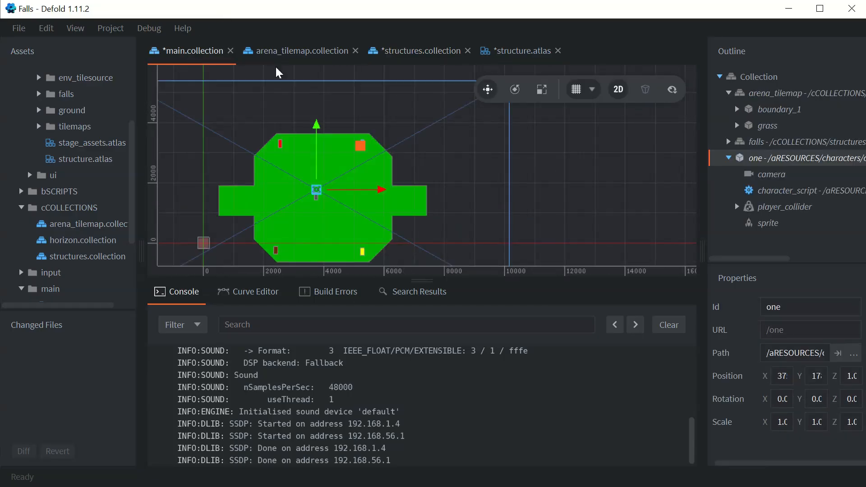
{"action": "left_click", "coordinate": [437, 49]}
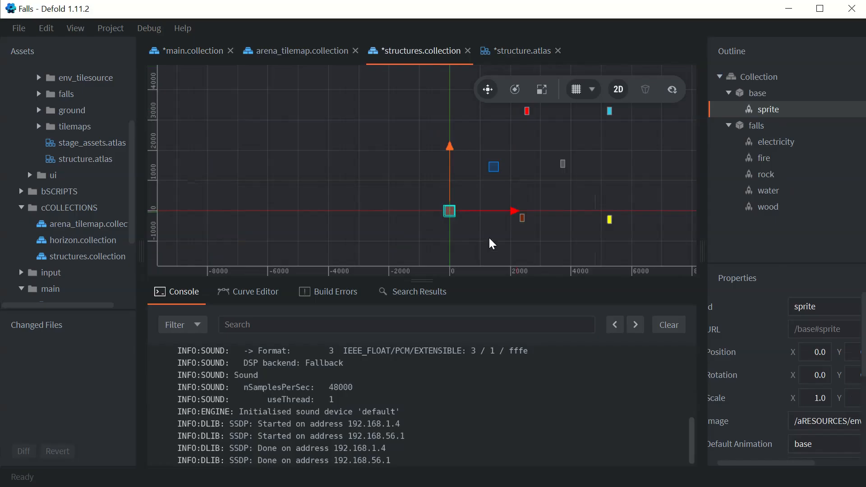
{"action": "left_click", "coordinate": [187, 53]}
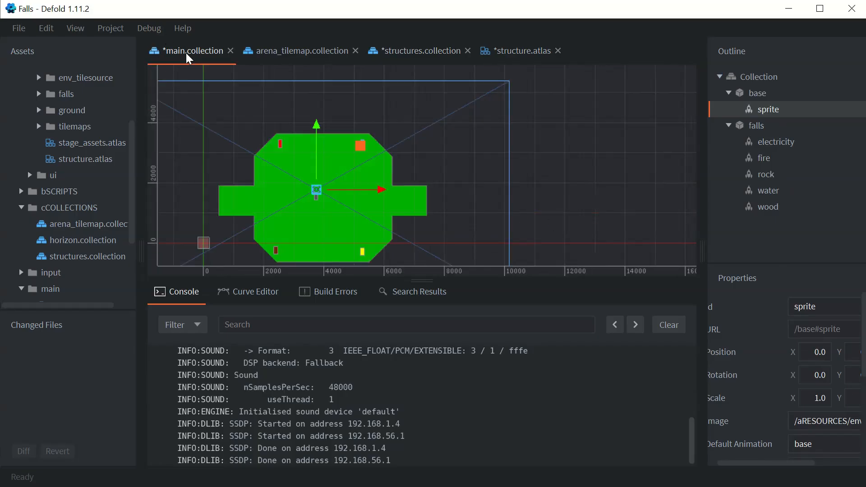
{"action": "left_click", "coordinate": [405, 48]}
{"action": "left_click_drag", "start_coordinate": [449, 158], "coordinate": [452, 104]}
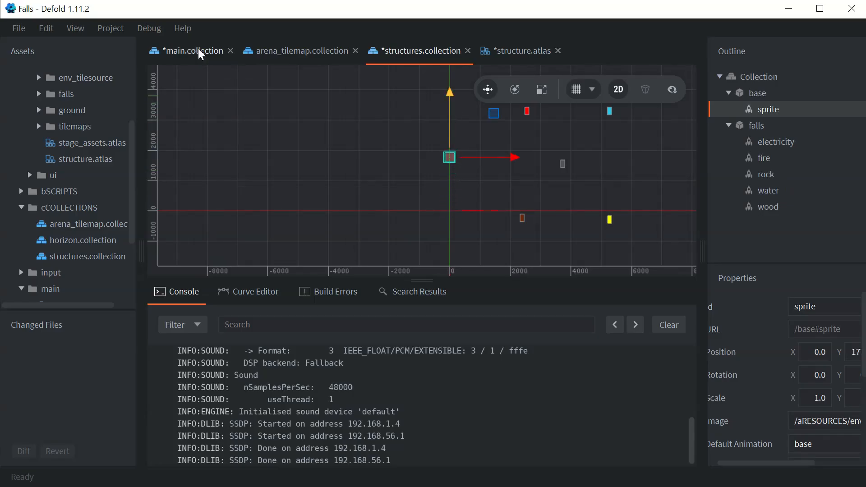
{"action": "left_click", "coordinate": [174, 52]}
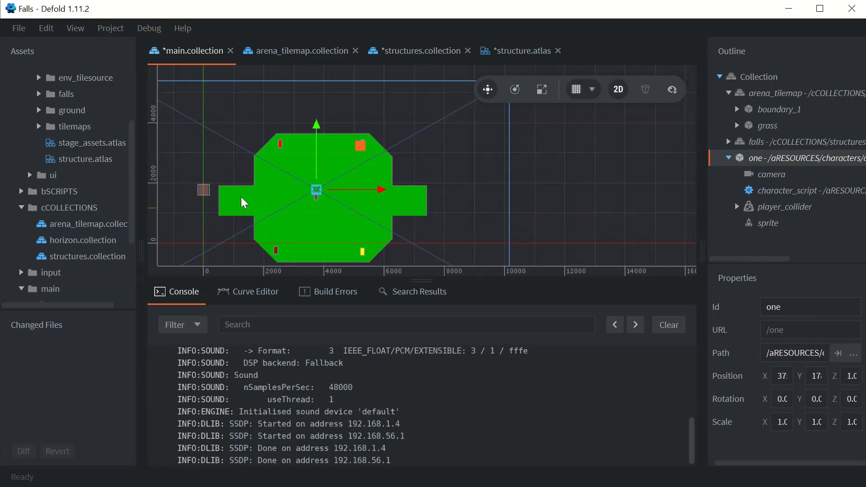
Step: Move the base sprite along X to about 908 in structures.collection, checking it against the arena in main.collection
{"action": "left_click", "coordinate": [397, 52]}
{"action": "left_click_drag", "start_coordinate": [510, 155], "coordinate": [526, 153]}
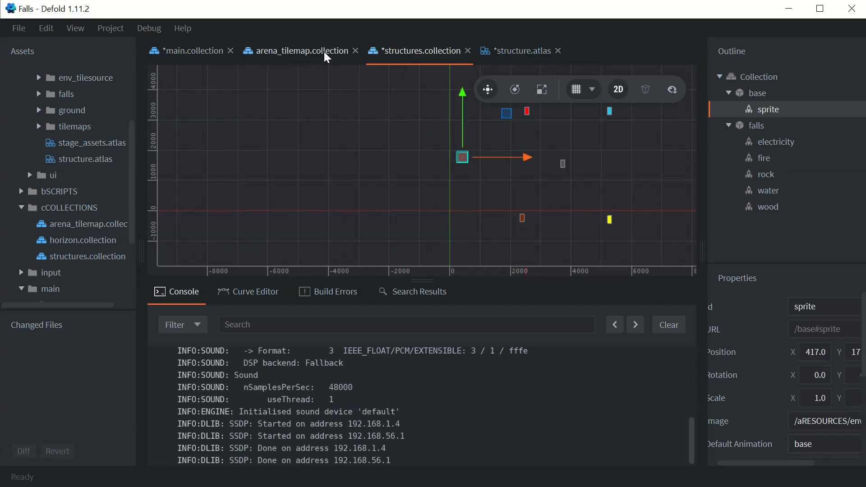
{"action": "left_click", "coordinate": [203, 50]}
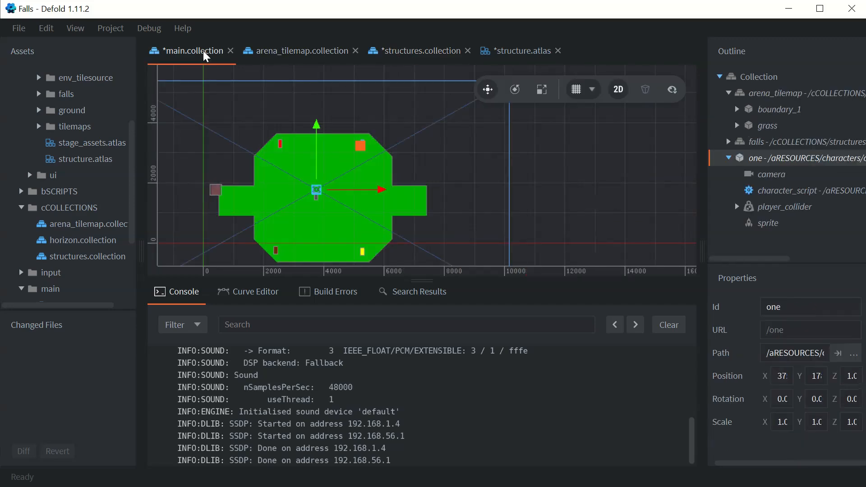
{"action": "left_click", "coordinate": [409, 53]}
{"action": "left_click_drag", "start_coordinate": [531, 158], "coordinate": [546, 154]}
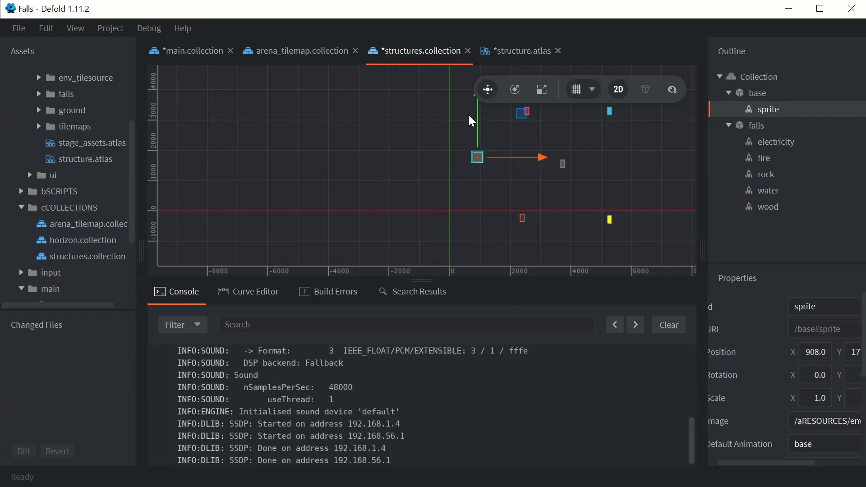
Step: Lower the base sprite slightly in structures.collection to centre it vertically in the arena's left arm, and check it in main.collection
{"action": "left_click_drag", "start_coordinate": [475, 115], "coordinate": [476, 121]}
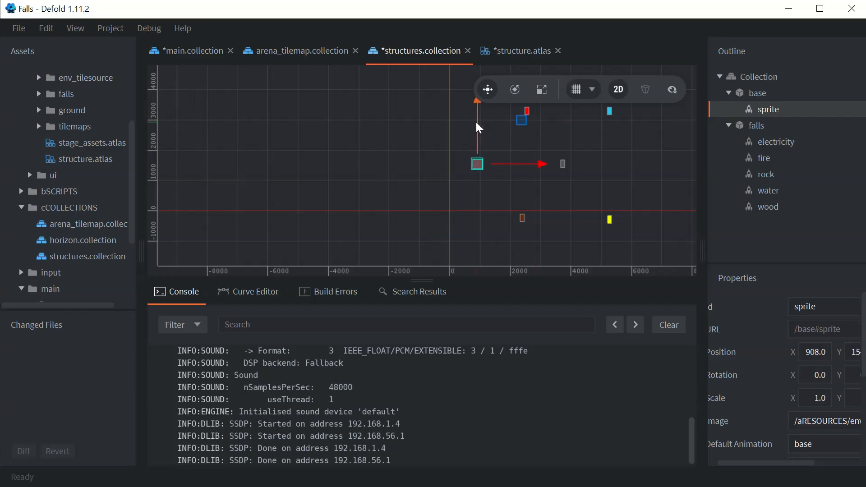
{"action": "left_click", "coordinate": [192, 53]}
{"action": "left_click", "coordinate": [405, 50]}
{"action": "left_click_drag", "start_coordinate": [477, 118], "coordinate": [477, 122]}
{"action": "left_click", "coordinate": [179, 51]}
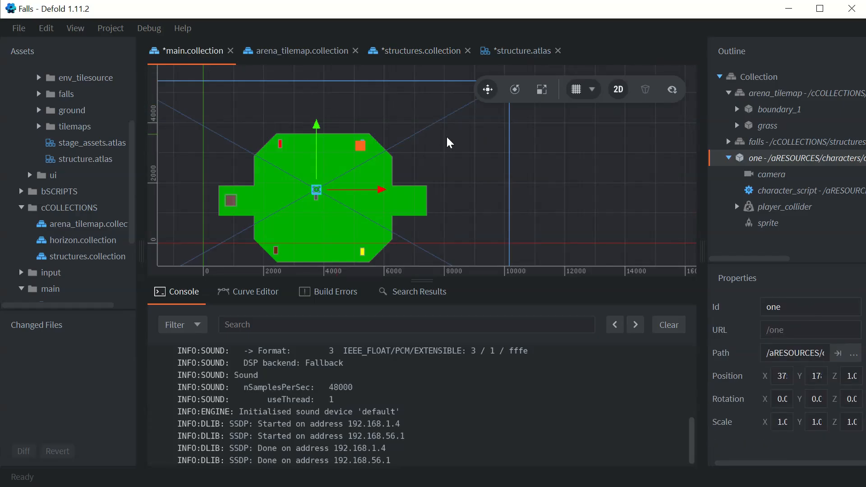
Step: Save all changes, build and run the game, walk the character to the base in the arena's left arm, and close the game window
{"action": "key", "text": "ctrl+s"}
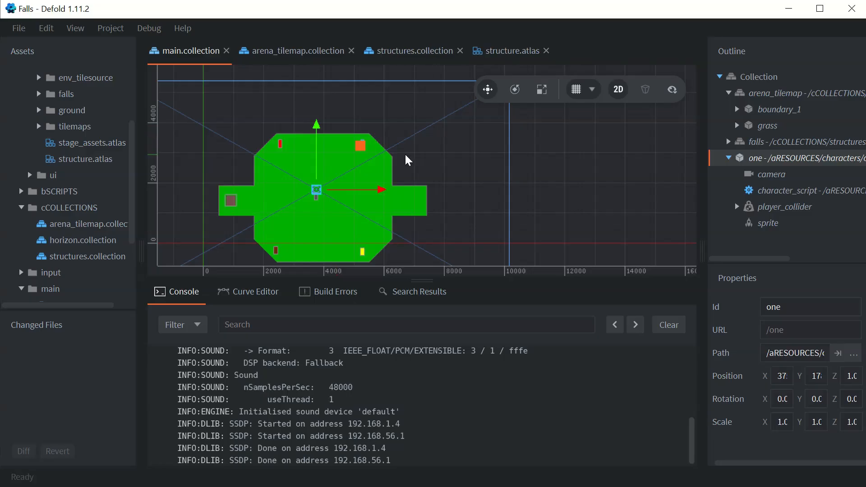
{"action": "left_click", "coordinate": [110, 28]}
{"action": "left_click", "coordinate": [116, 45]}
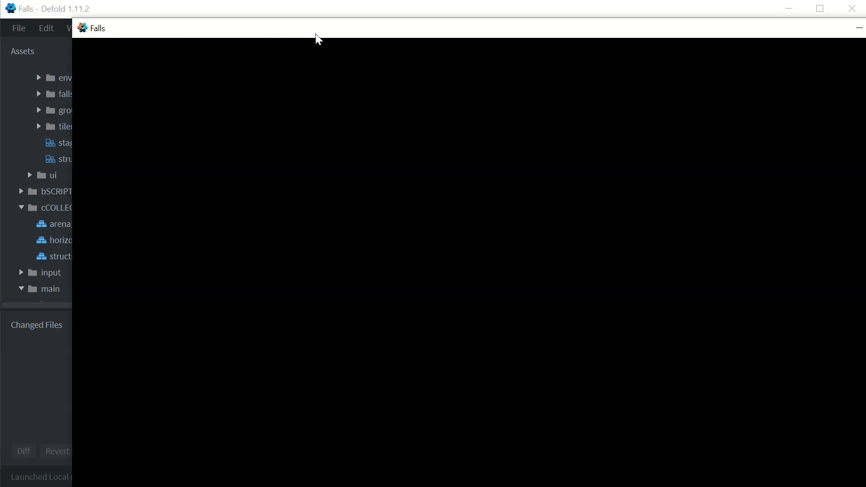
{"action": "left_click_drag", "start_coordinate": [317, 35], "coordinate": [255, 20]}
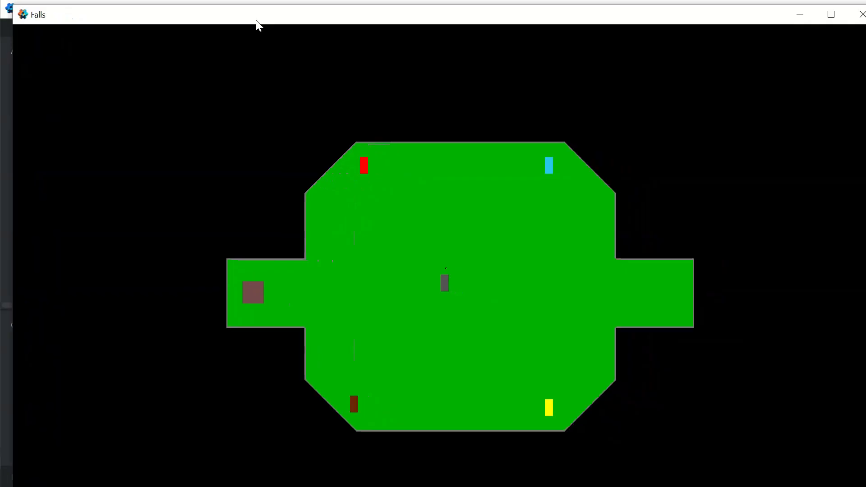
{"action": "left_click", "coordinate": [274, 293]}
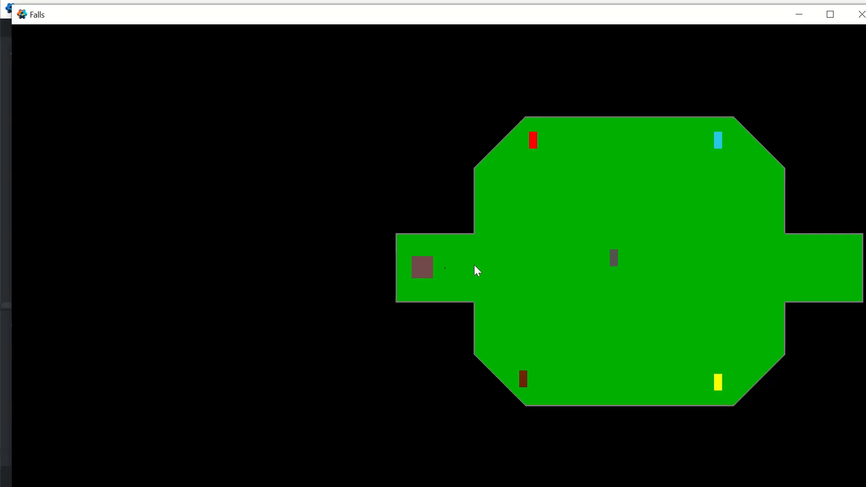
{"action": "left_click", "coordinate": [857, 20]}
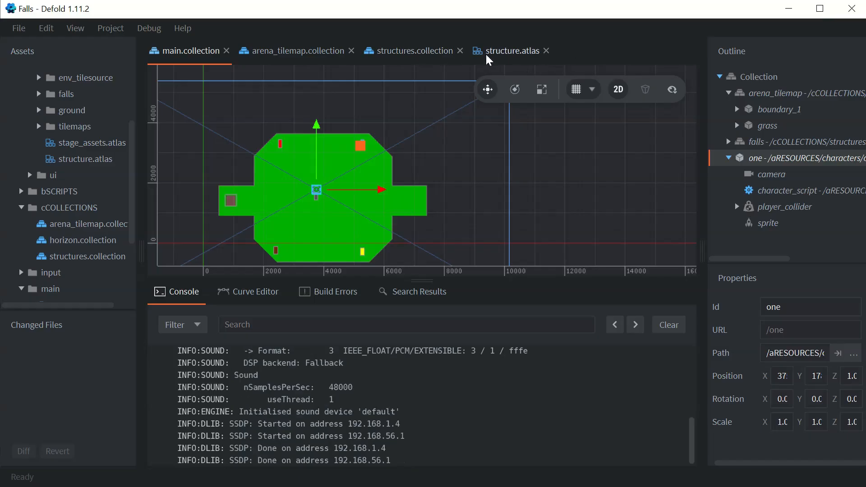
Step: Set the Orthographic Zoom of the camera under the one game object to 1.0
{"action": "left_click", "coordinate": [757, 176]}
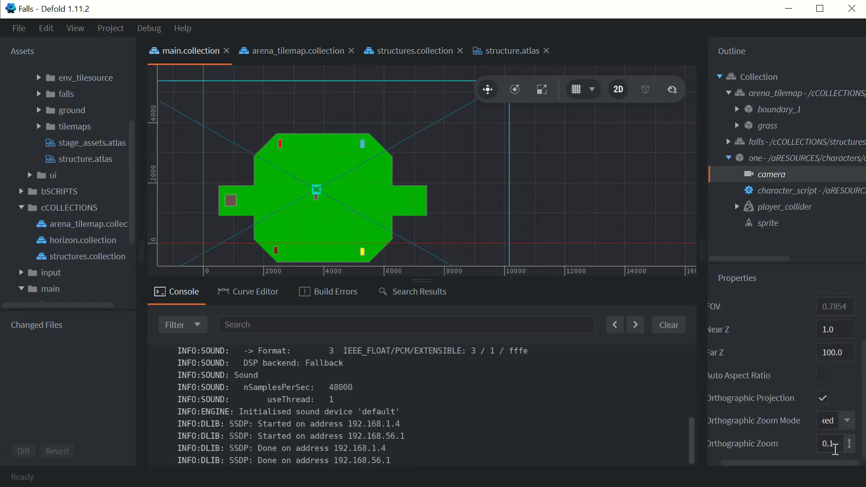
{"action": "left_click", "coordinate": [835, 447]}
{"action": "type", "text": "1"}
{"action": "key", "text": "Return"}
Step: Build and run the game, walk the character to the base and around it to check its size, and close the game window
{"action": "left_click", "coordinate": [116, 34]}
{"action": "left_click", "coordinate": [115, 47]}
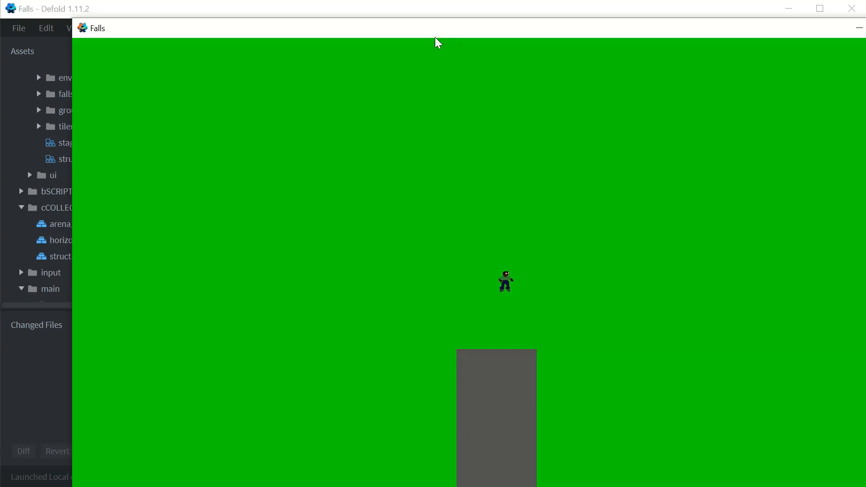
{"action": "left_click_drag", "start_coordinate": [434, 37], "coordinate": [369, 27]}
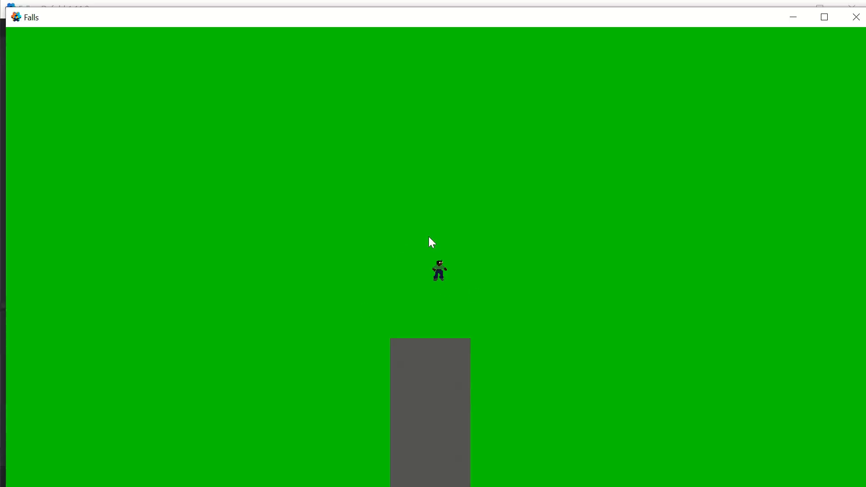
{"action": "left_click", "coordinate": [333, 296]}
{"action": "left_click", "coordinate": [269, 286]}
{"action": "left_click", "coordinate": [173, 273]}
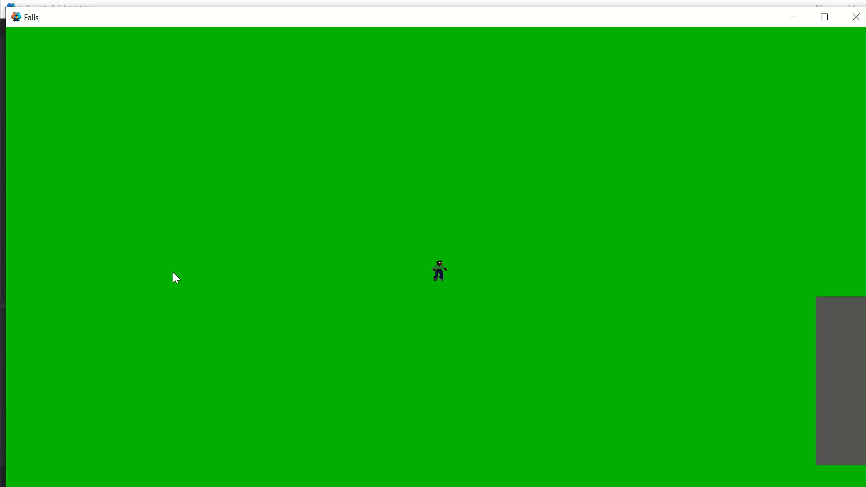
{"action": "left_click", "coordinate": [99, 270]}
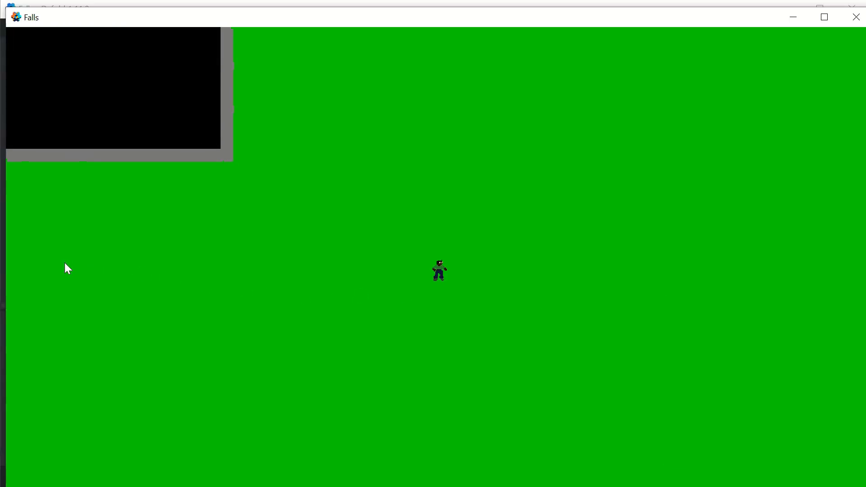
{"action": "left_click", "coordinate": [108, 333]}
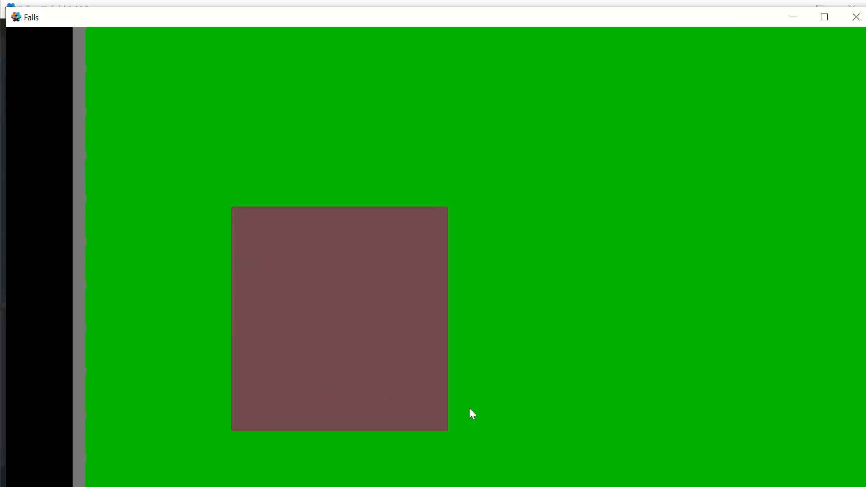
{"action": "left_click", "coordinate": [469, 409]}
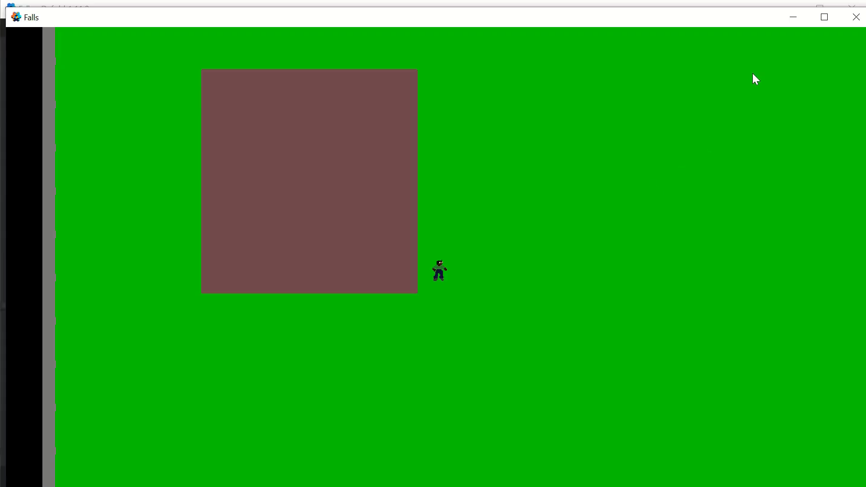
{"action": "left_click", "coordinate": [855, 22]}
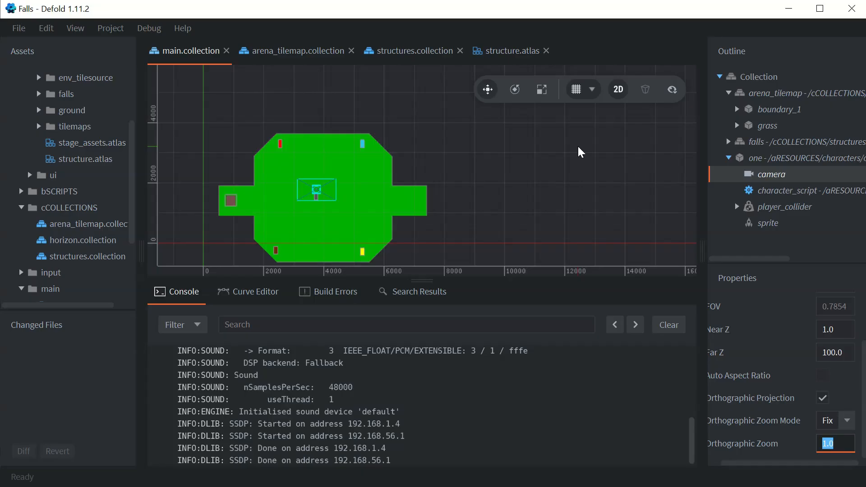
Step: Build and launch the game once more to check it, and close the running engine
{"action": "left_click", "coordinate": [565, 390]}
{"action": "left_click", "coordinate": [112, 31]}
{"action": "left_click", "coordinate": [112, 48]}
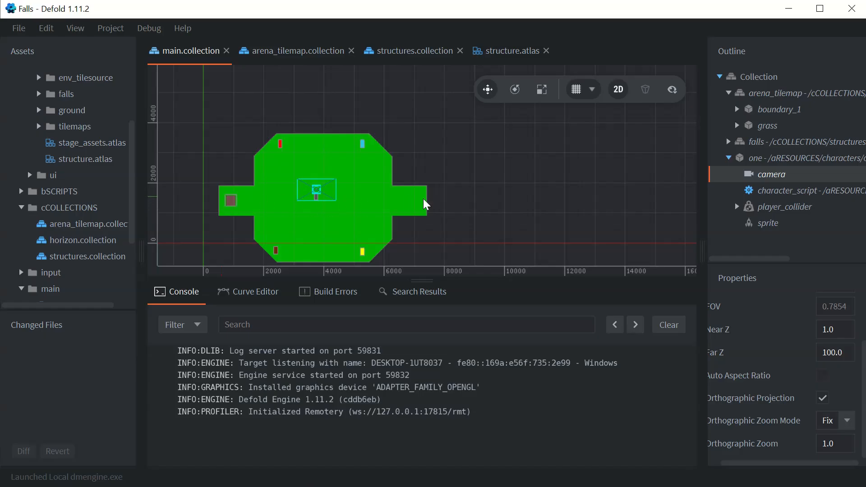
{"action": "left_click", "coordinate": [107, 30]}
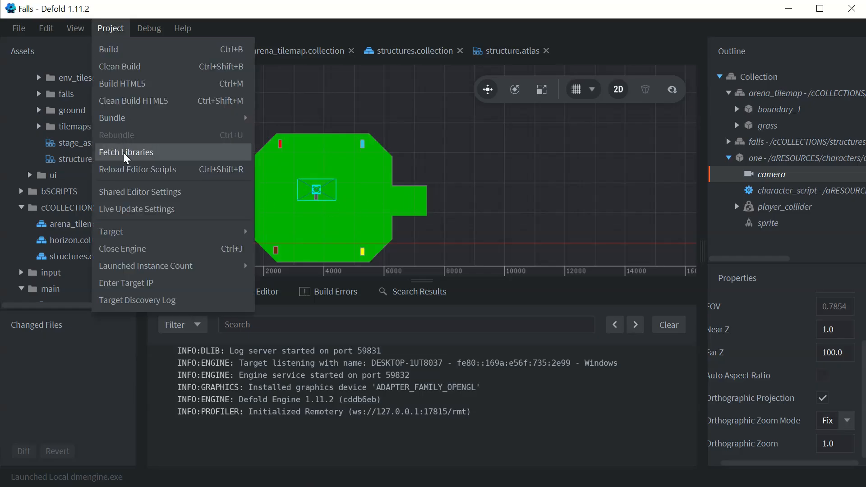
{"action": "left_click", "coordinate": [115, 254]}
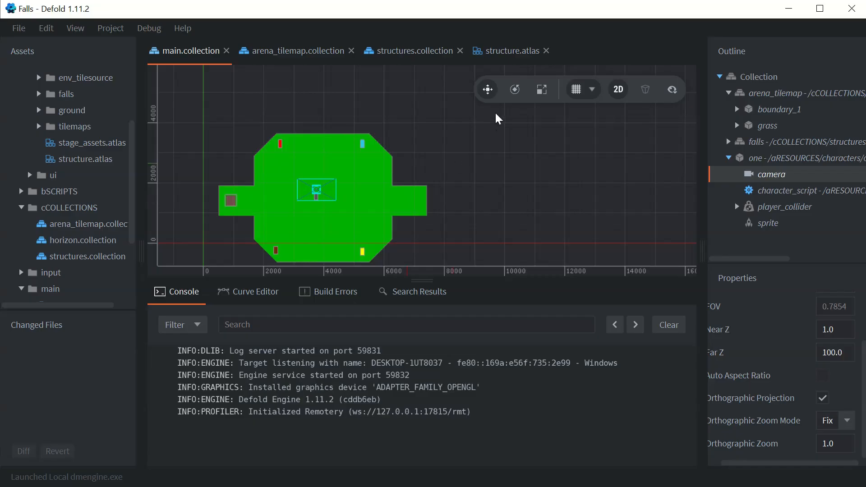
Step: Paste a copy of the base sprite under the base game object and move it along X to about 7100, into the arena's right arm
{"action": "left_click", "coordinate": [409, 51]}
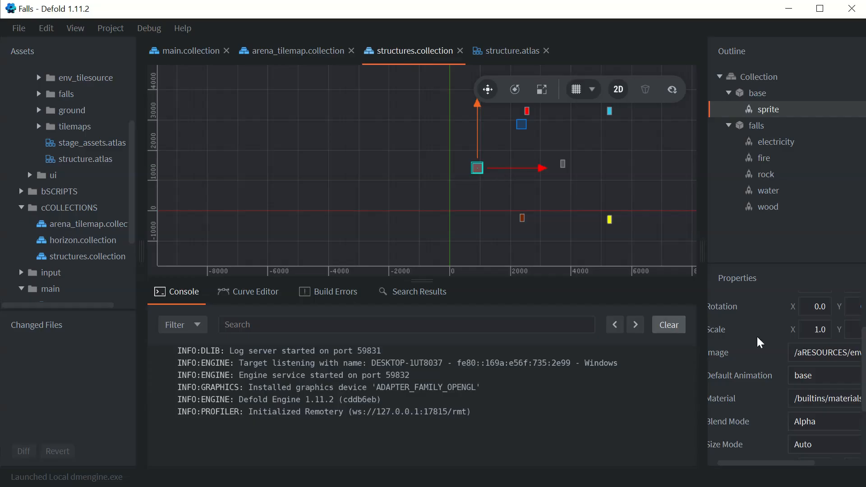
{"action": "scroll", "coordinate": [785, 348], "scroll_direction": "up", "scroll_amount": 3}
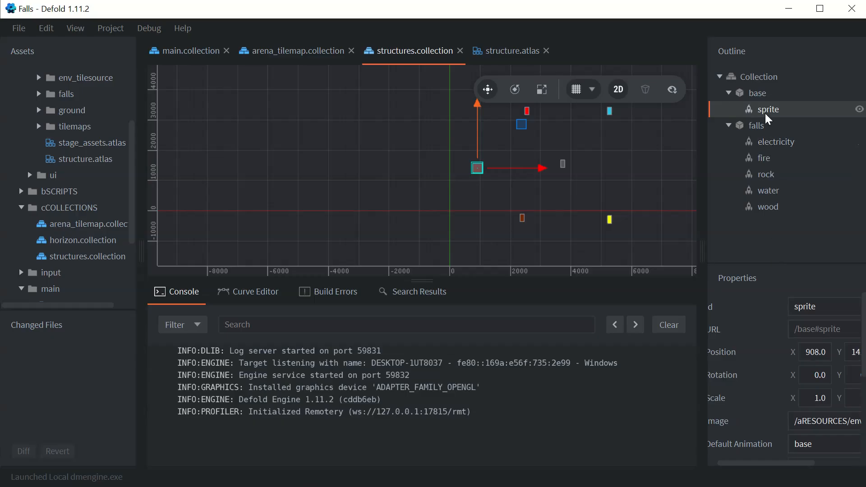
{"action": "left_click", "coordinate": [750, 89]}
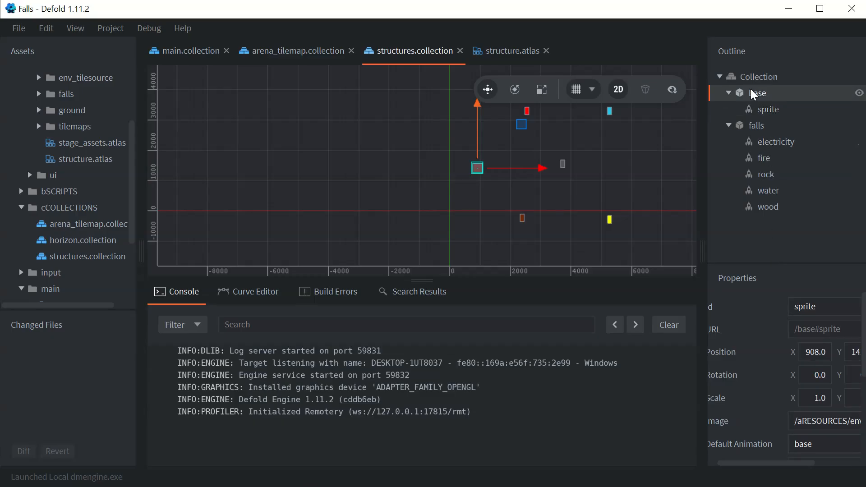
{"action": "key", "text": "ctrl+v"}
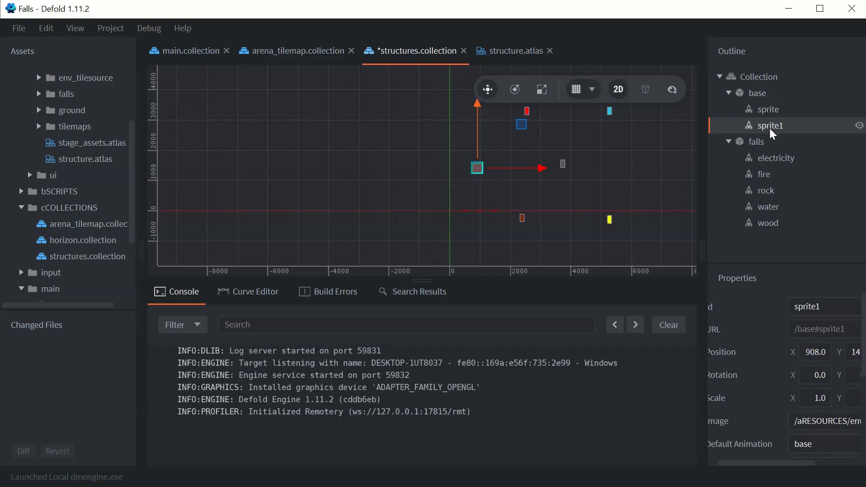
{"action": "left_click_drag", "start_coordinate": [542, 169], "coordinate": [729, 177]}
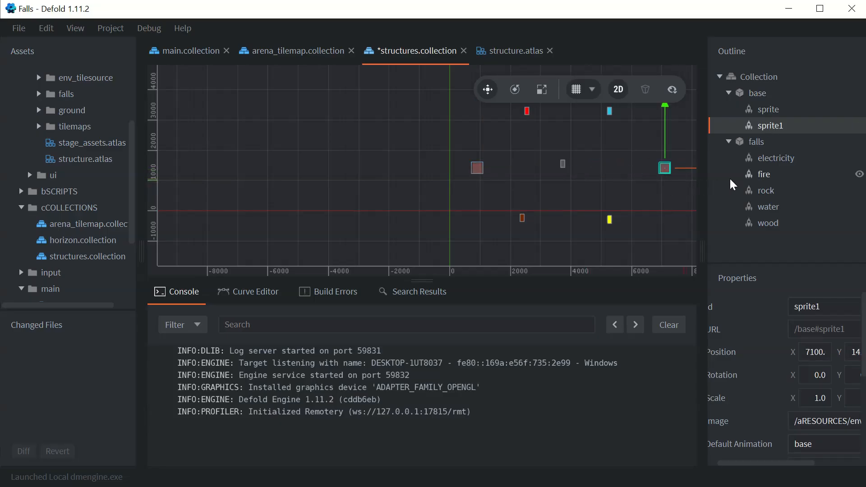
{"action": "left_click", "coordinate": [187, 53]}
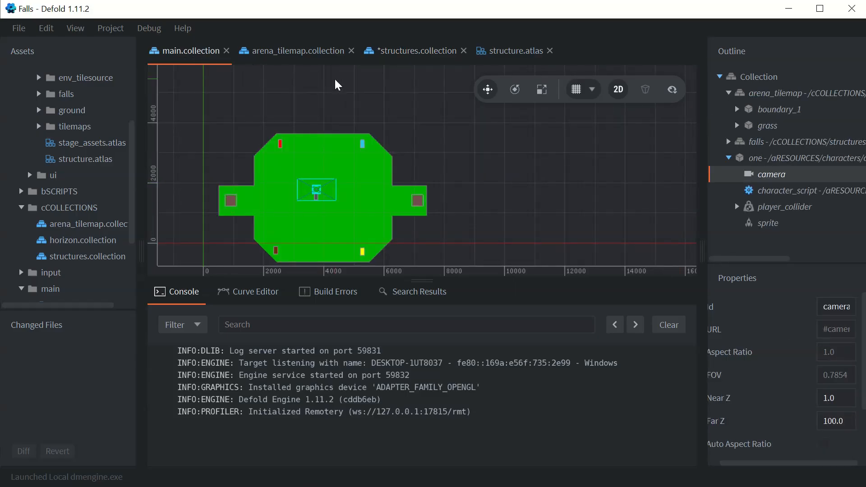
Step: Shift the copied base sprite back along X to about 6966 in structures.collection and check its placement in main.collection
{"action": "left_click", "coordinate": [397, 53]}
{"action": "left_click_drag", "start_coordinate": [683, 168], "coordinate": [680, 169]}
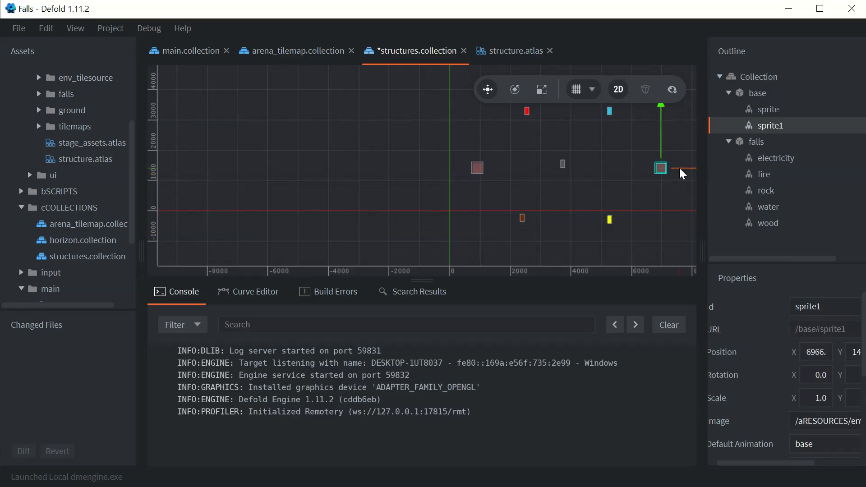
{"action": "left_click", "coordinate": [205, 56]}
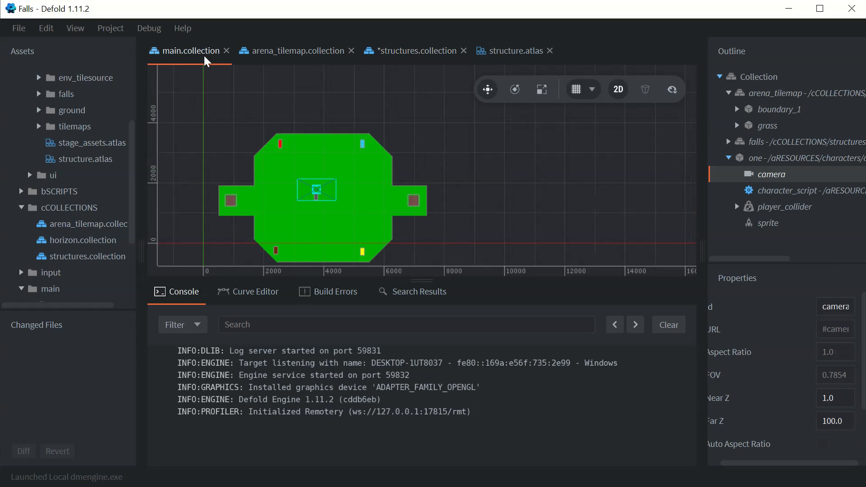